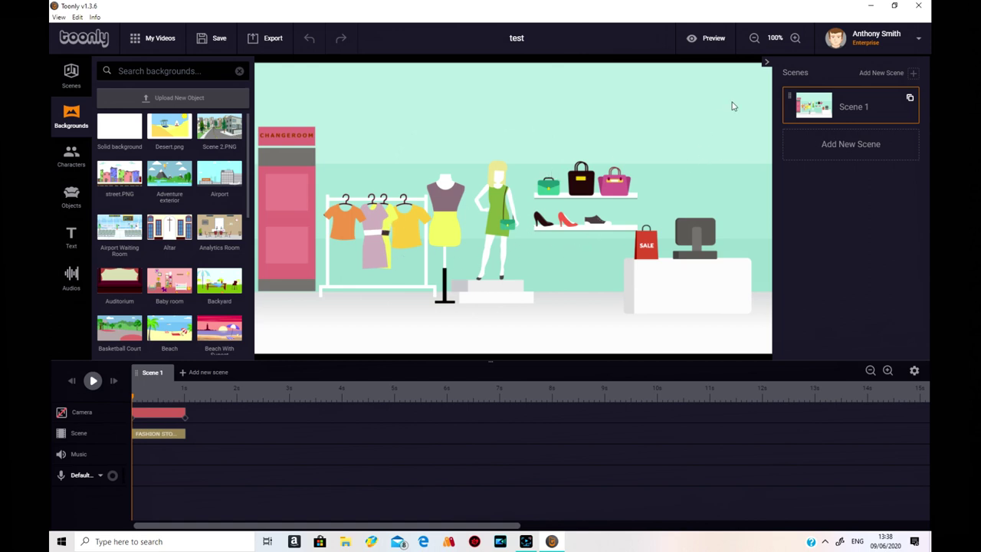
- Collapse the Scenes panel so the fashion-store background fills a wider canvas
click(766, 66)
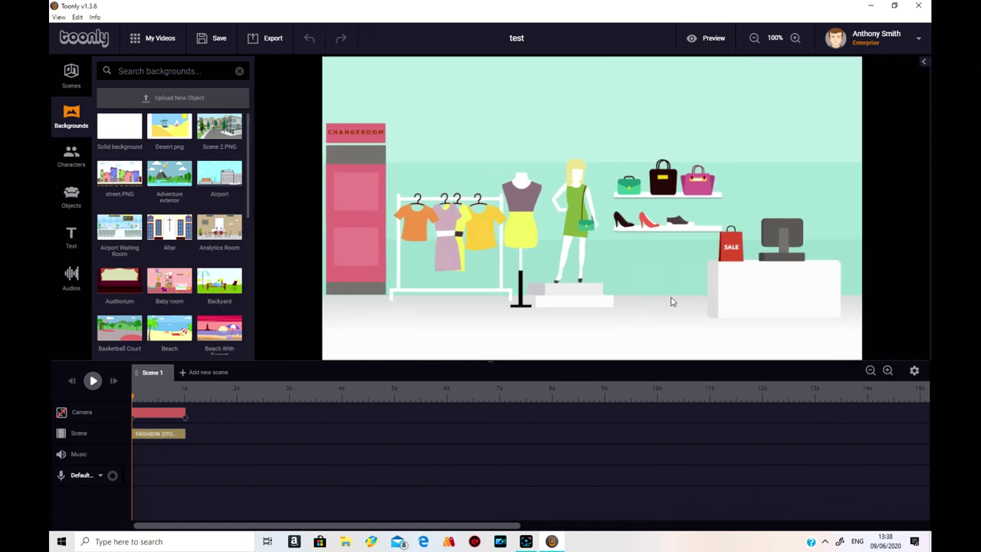
- Launch Snipping Tool via 'snip' search and take a rectangular snip of the Toonly store canvas
click(165, 541)
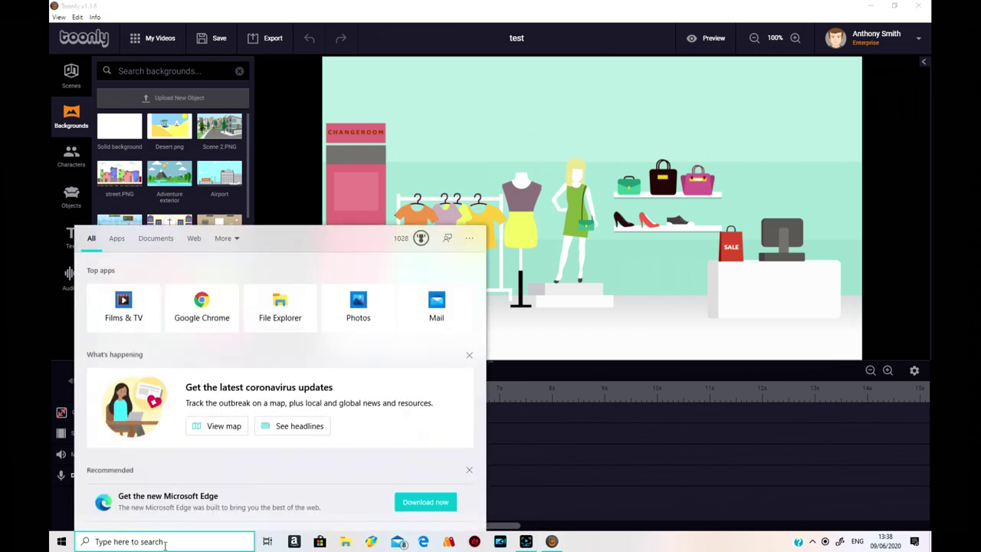
text(snip)
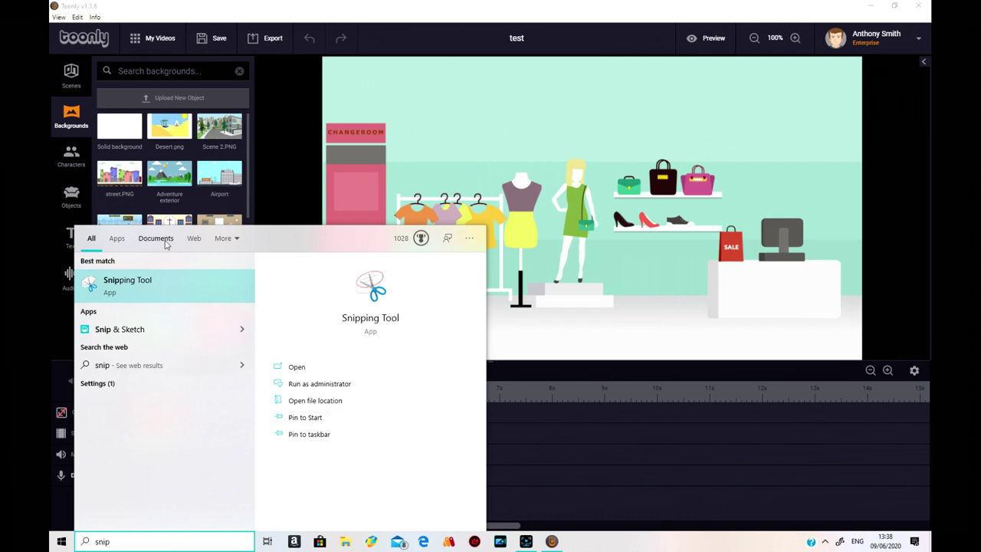
click(138, 280)
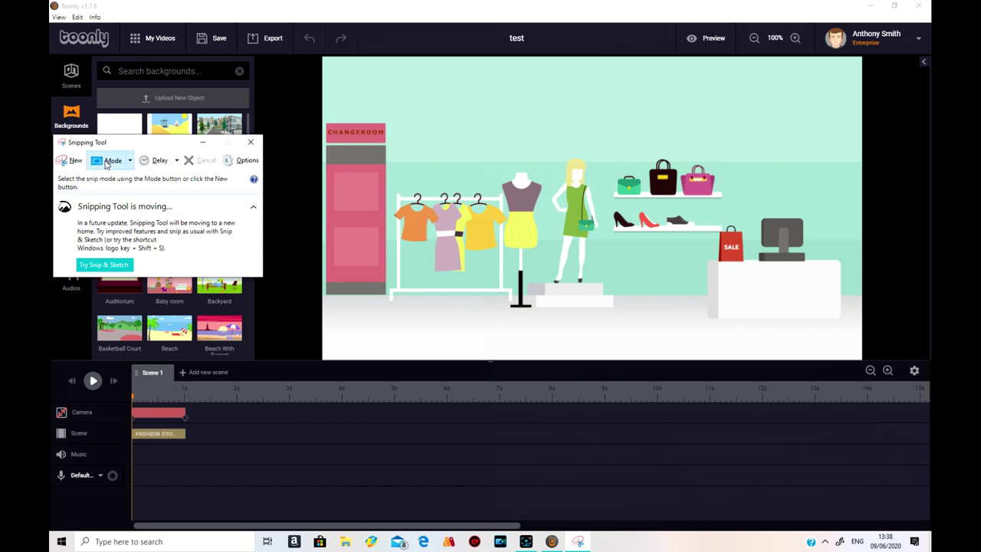
click(108, 162)
click(90, 188)
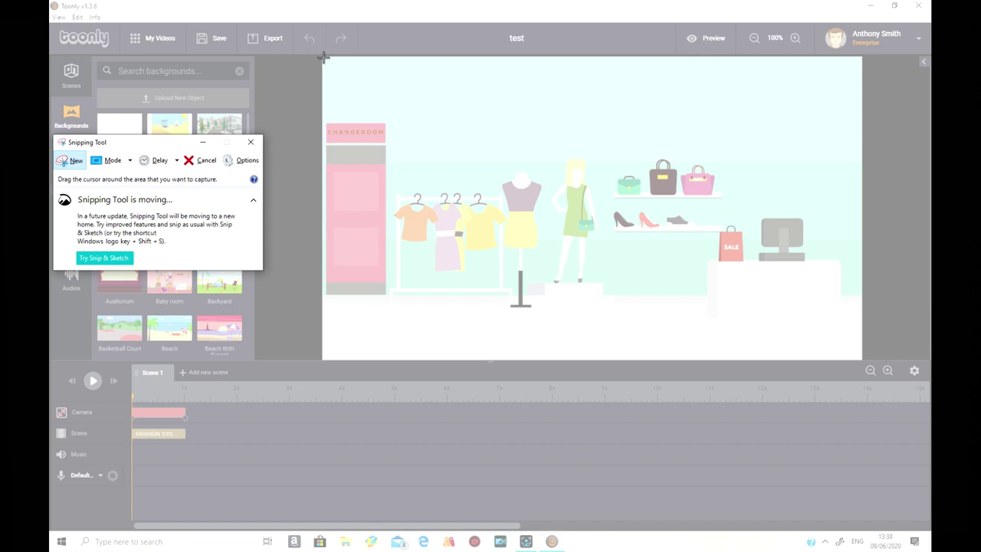
drag(323, 56, 861, 360)
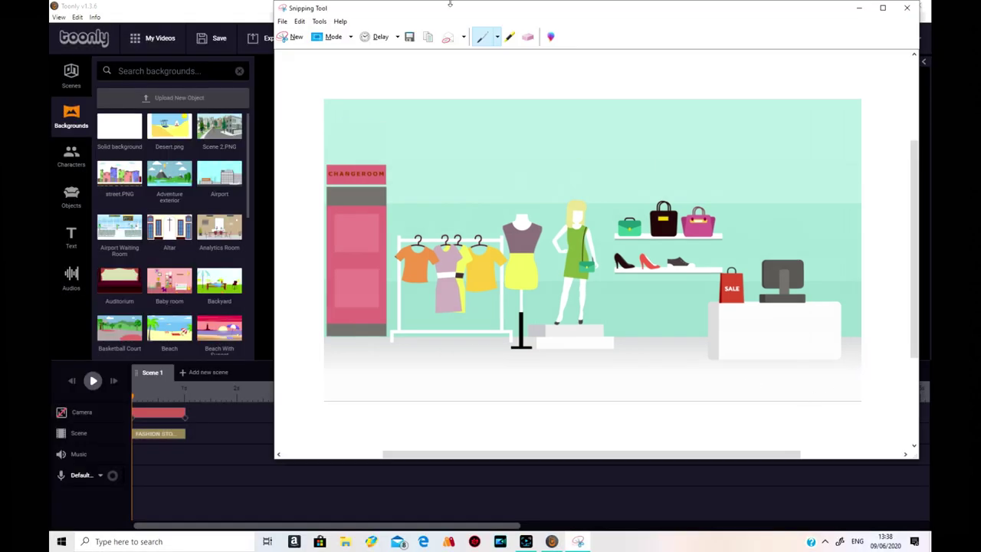
- Save the capture as Capture.PNG on the desktop and close Snipping Tool
click(282, 21)
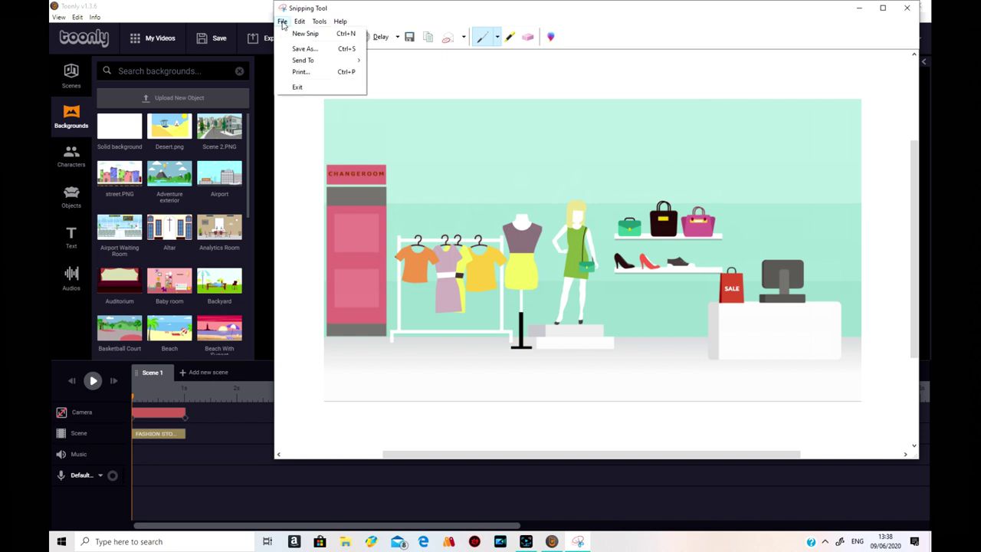
click(304, 48)
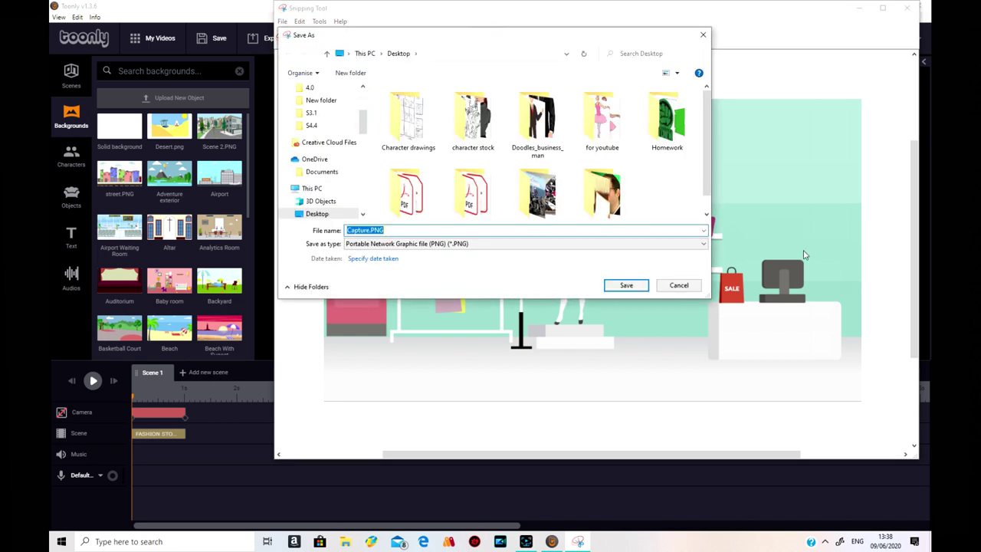
click(629, 285)
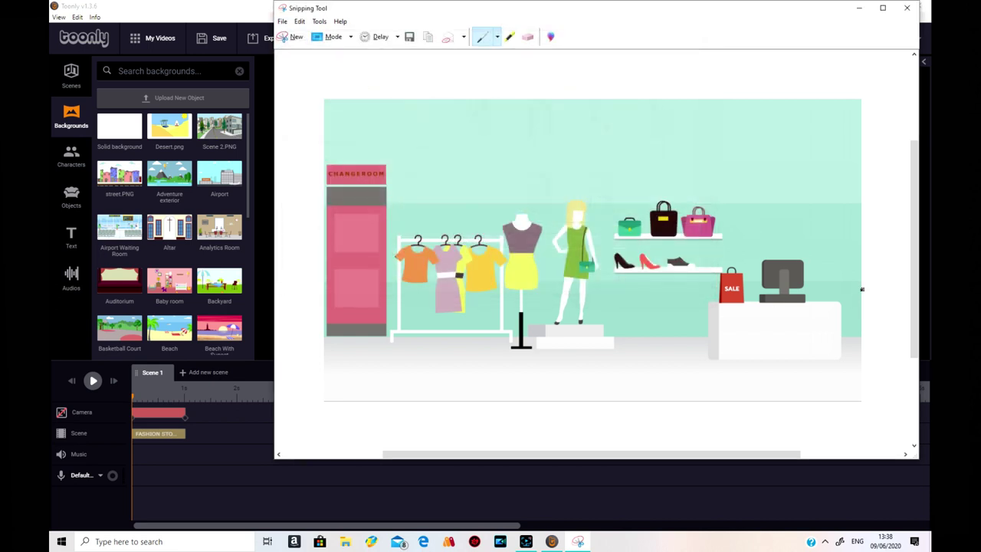
click(907, 8)
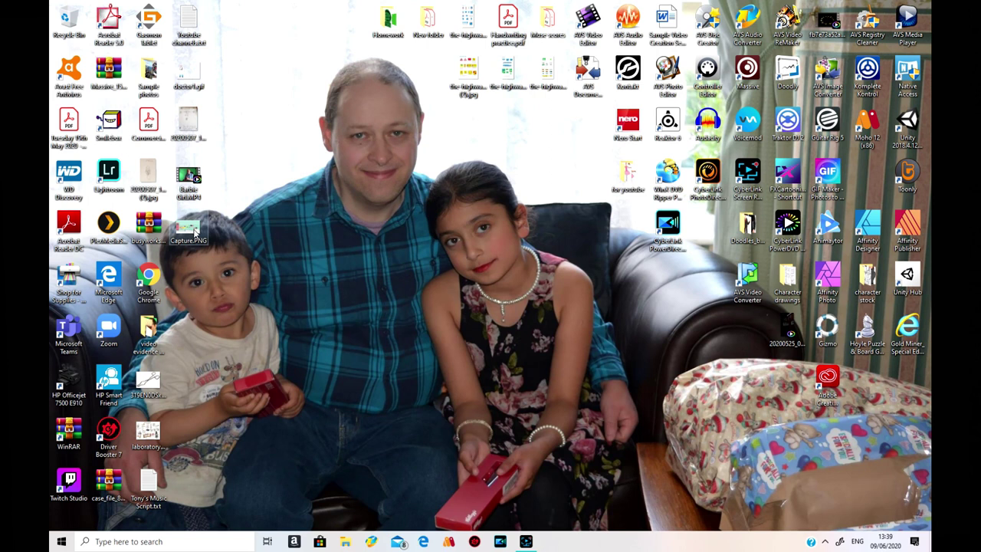
- Open the desktop Capture.PNG with Affinity Photo
right_click(195, 232)
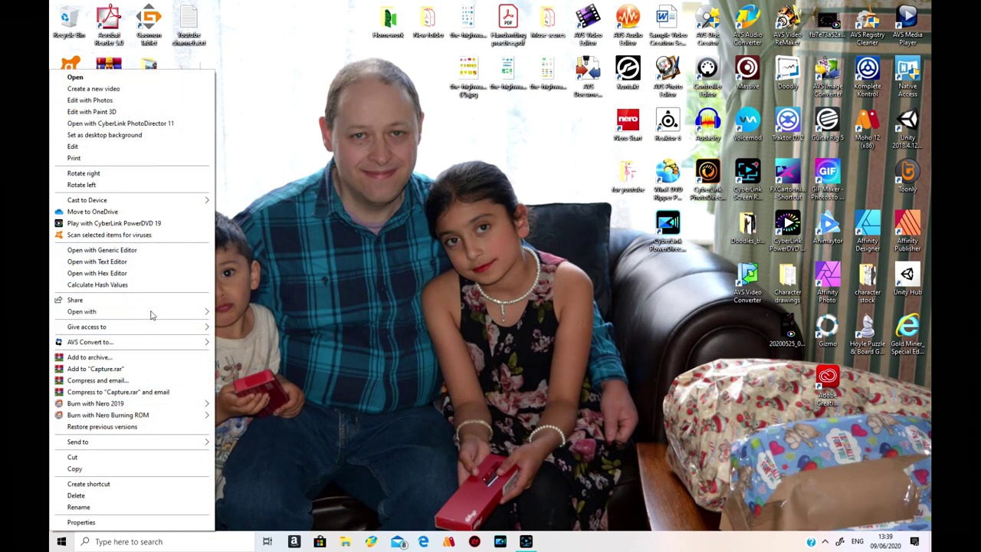
mouse_move(151, 312)
click(262, 325)
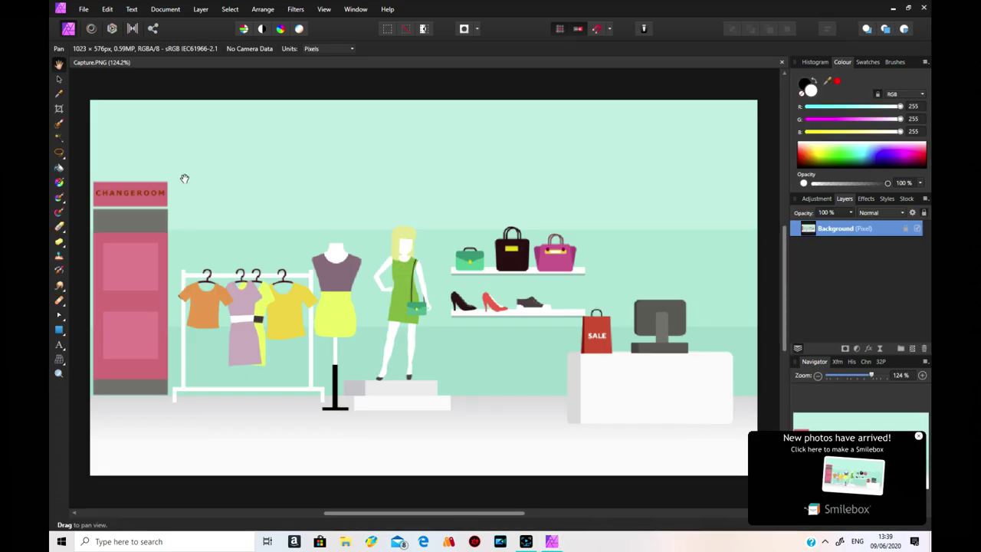
- Flood-erase the blonde figure's green dress with the Flood Erase Tool
click(67, 230)
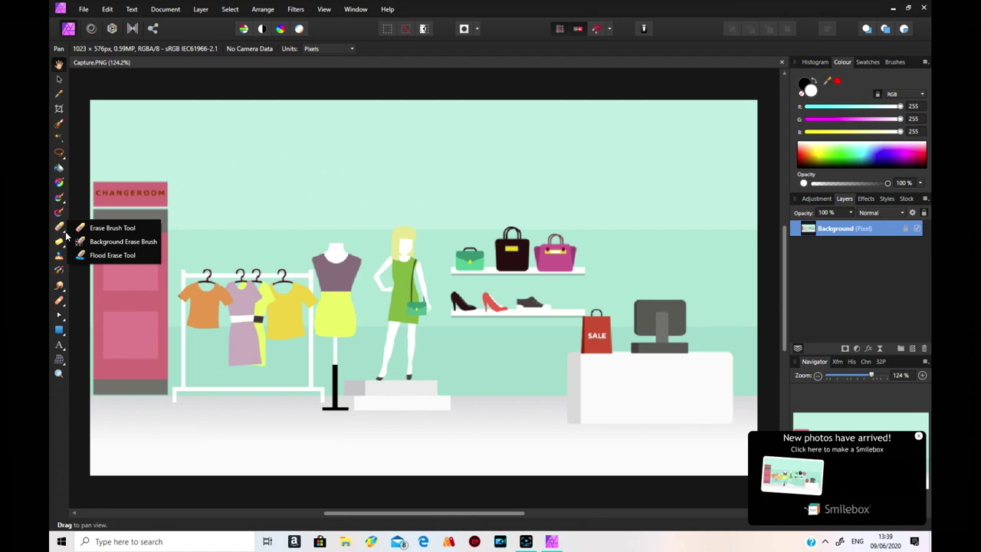
click(113, 255)
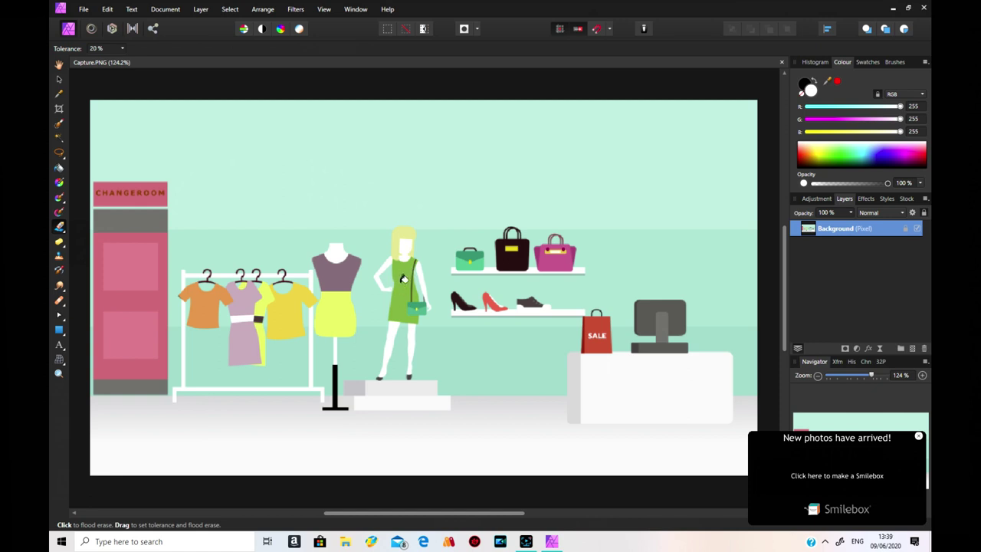
click(404, 277)
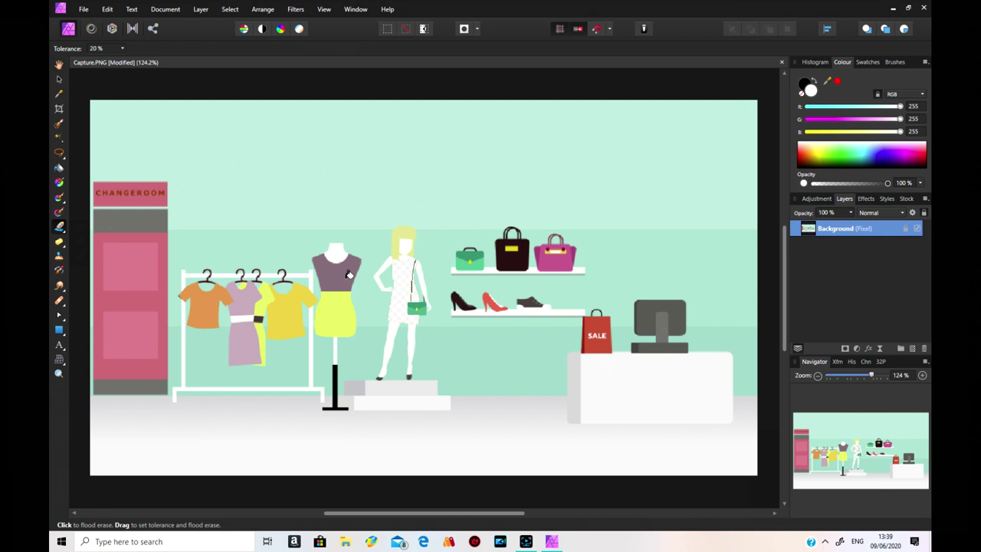
- Erase the dress form's grey top and flood-fill it blue
click(348, 274)
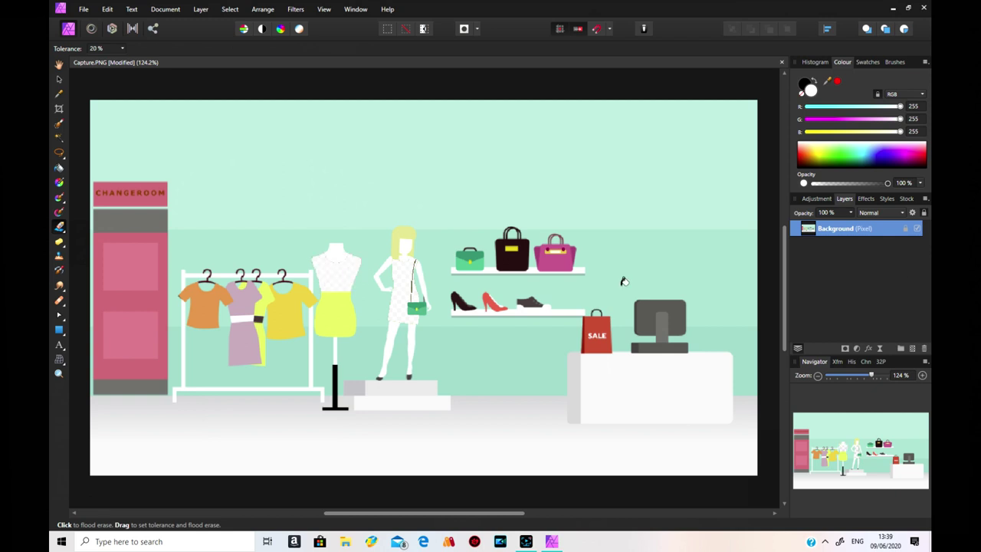
click(884, 162)
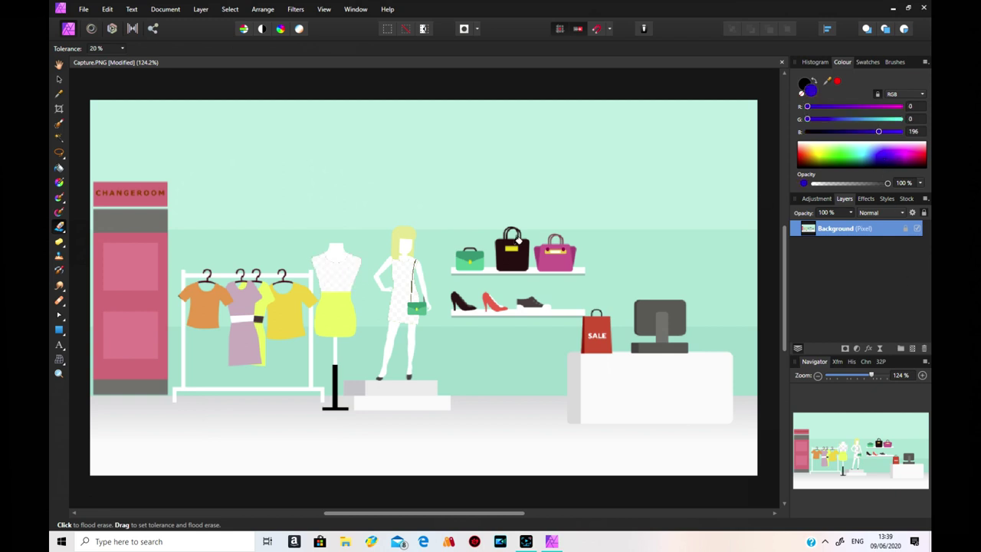
click(59, 167)
click(340, 273)
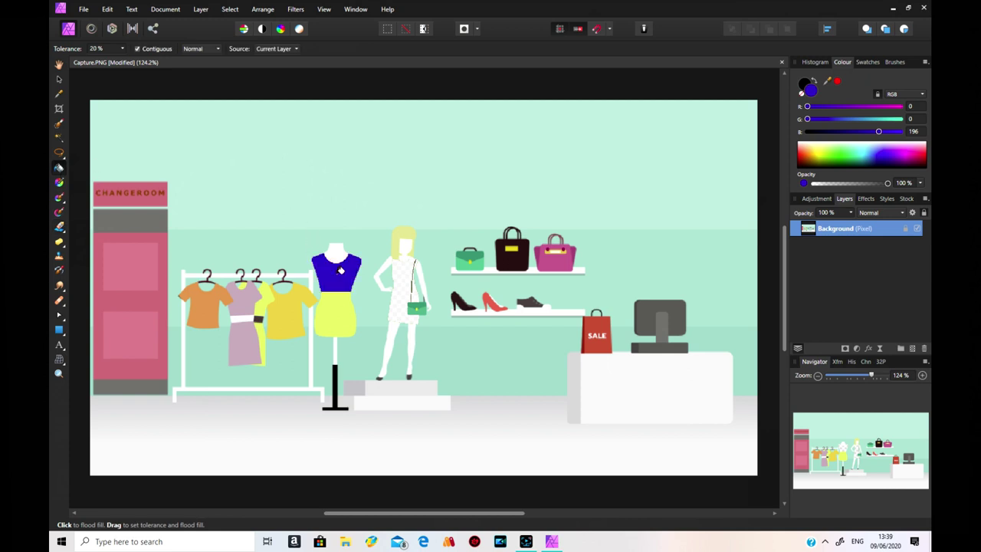
- Erase the yellow skirt and flood-fill it dark red (R 196, G 0, B 0)
click(59, 227)
click(342, 319)
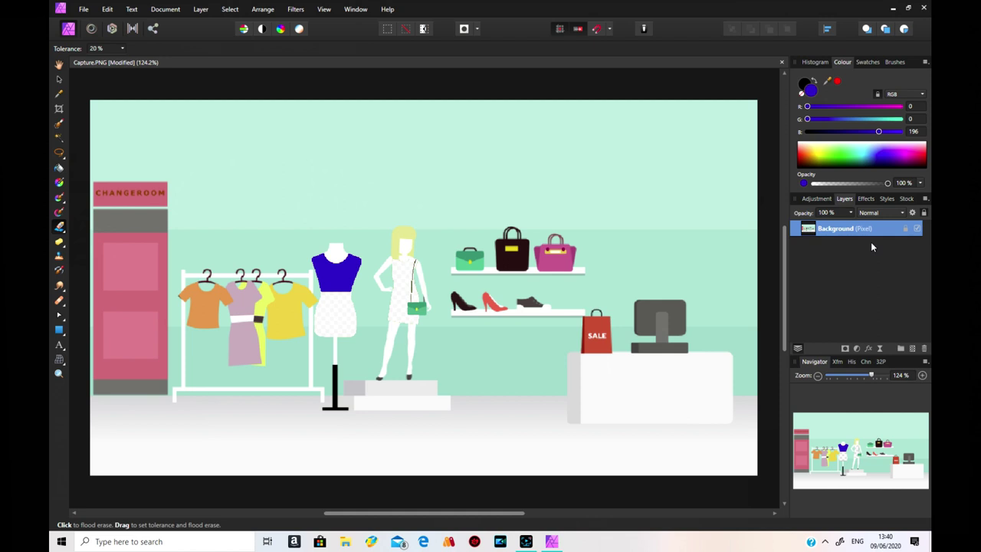
click(800, 155)
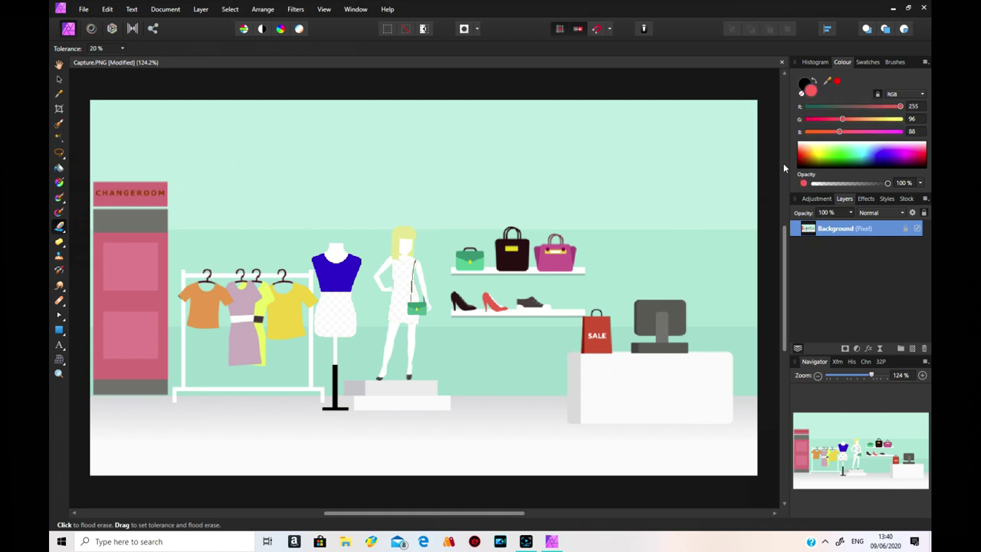
drag(800, 158, 798, 161)
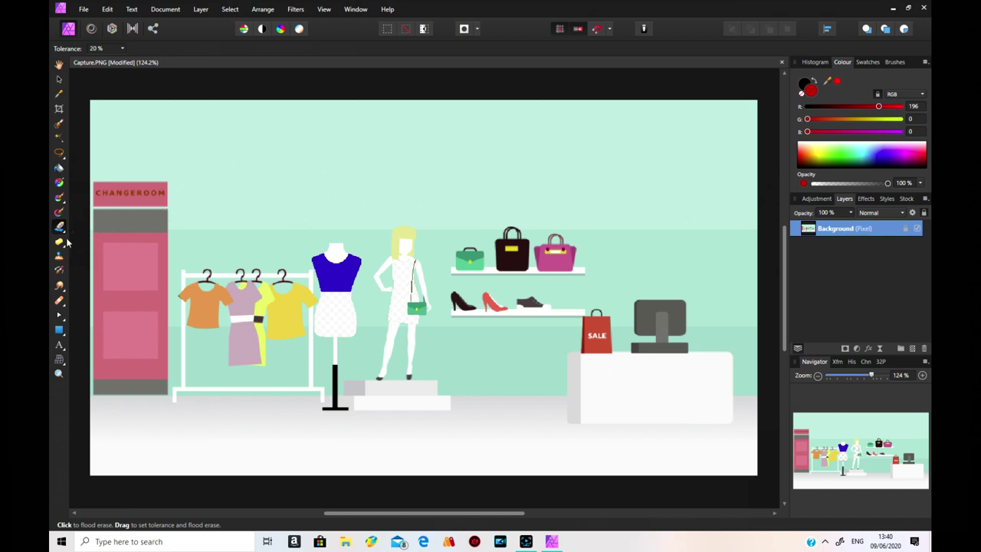
click(59, 170)
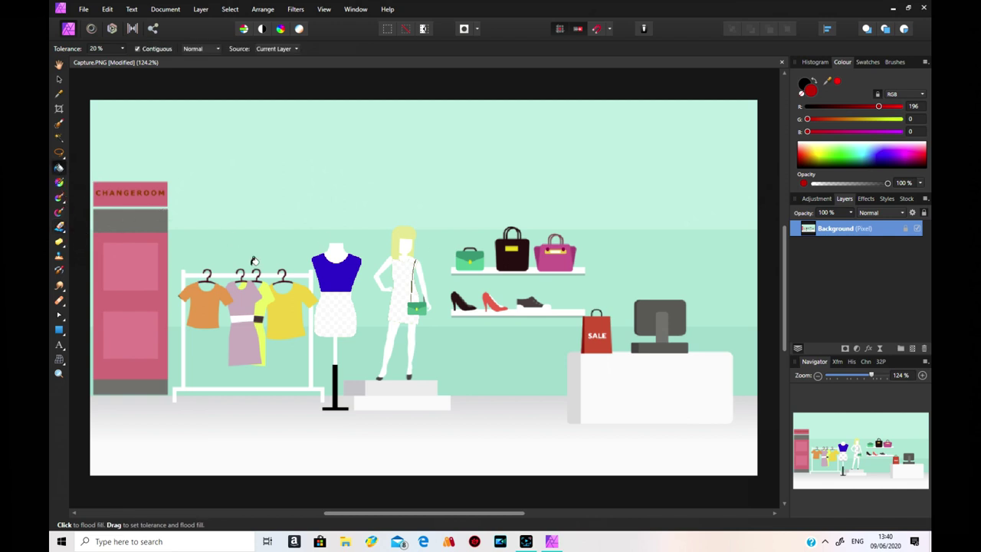
click(334, 316)
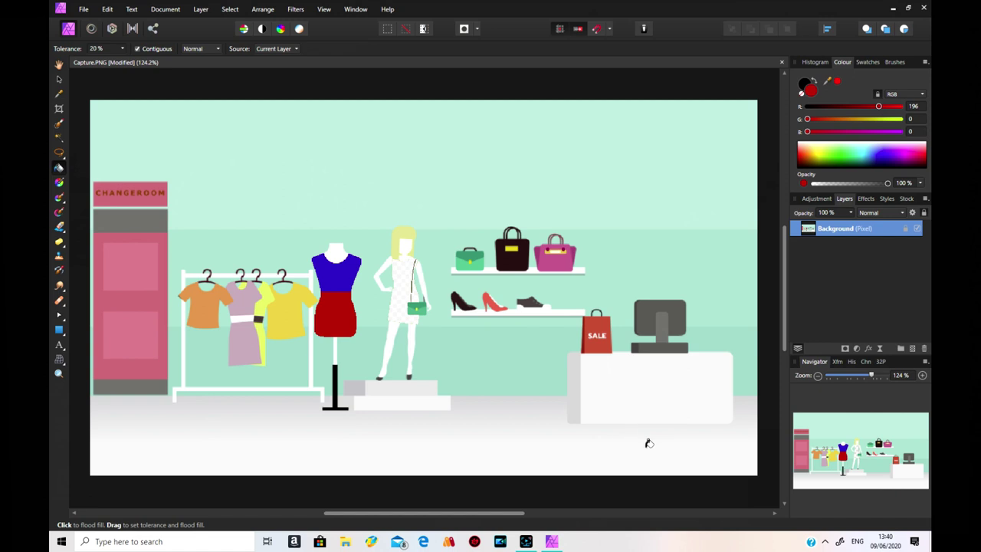
- Flood-erase the yellow and orange shirts and the garment behind the pink dress, undoing the pink-dress erase
click(60, 227)
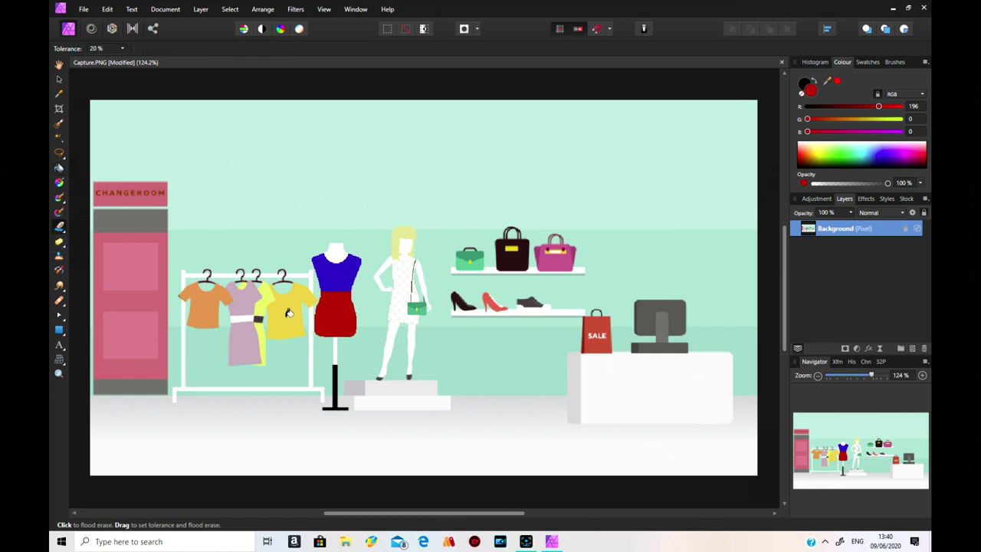
click(288, 313)
click(199, 302)
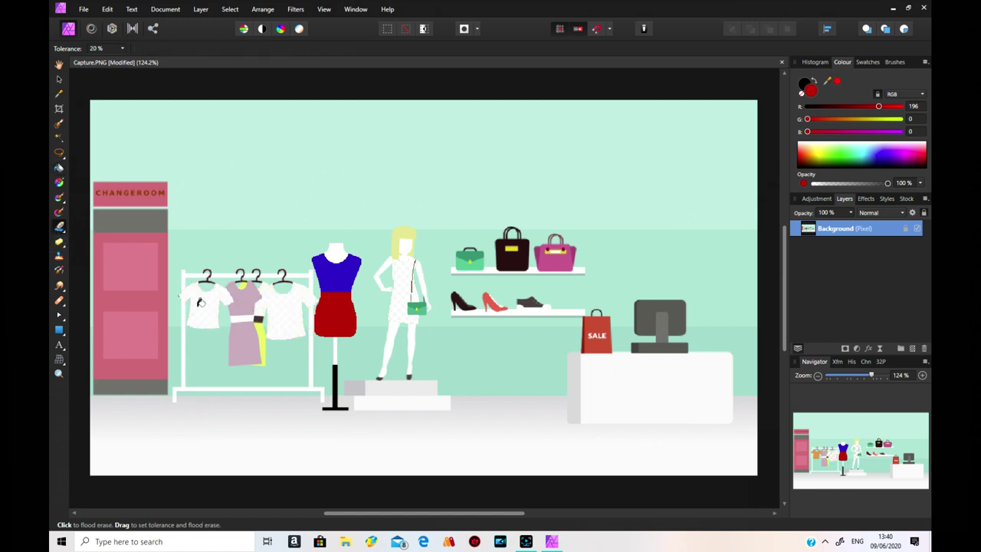
click(264, 331)
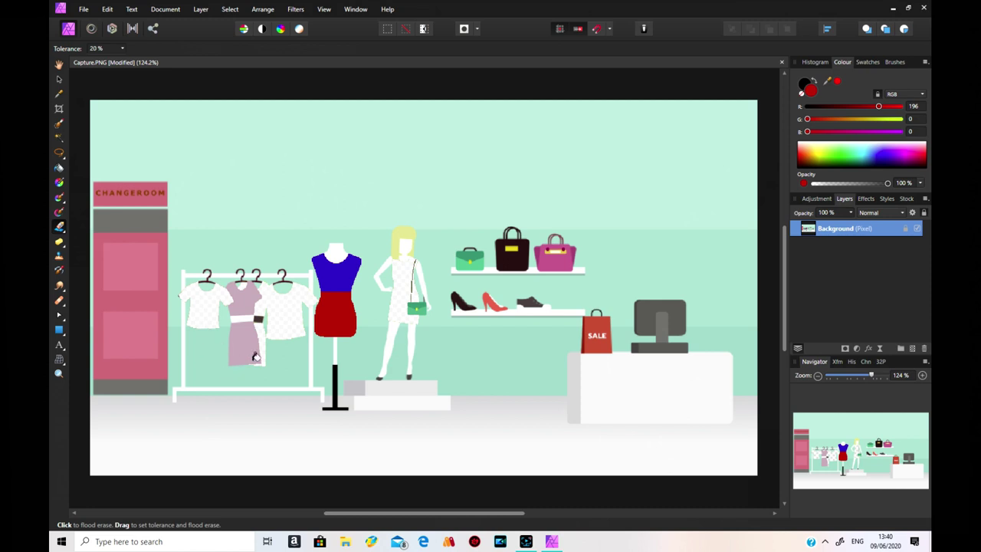
click(246, 348)
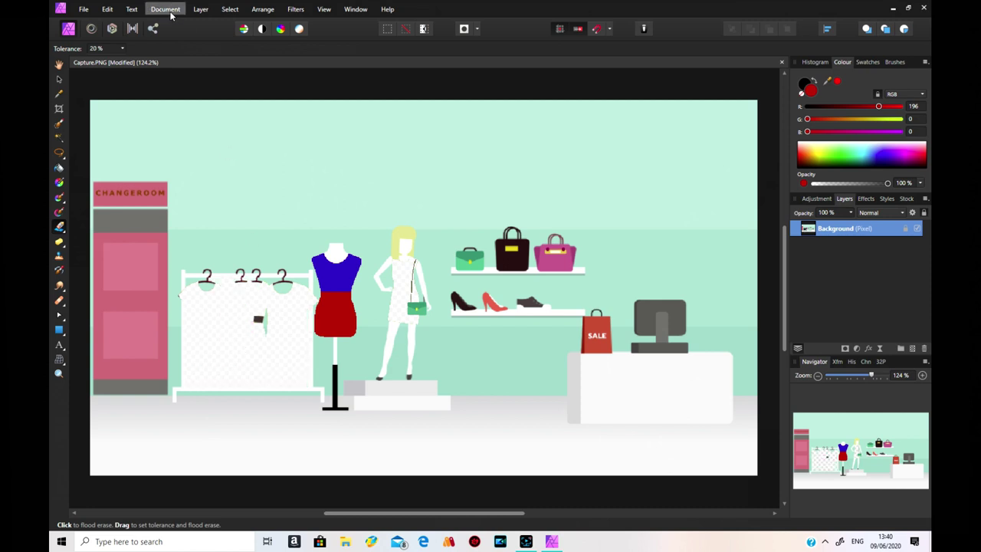
click(106, 11)
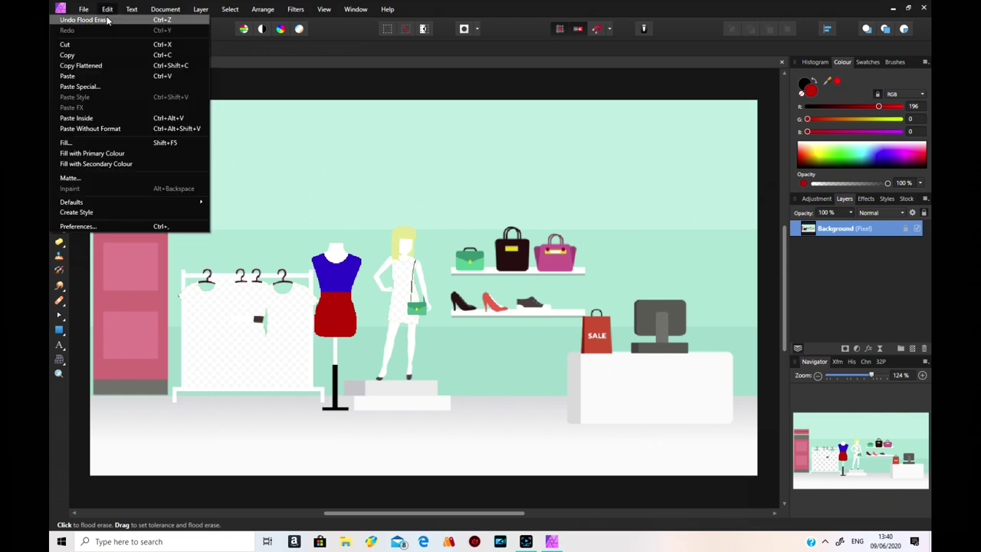
click(108, 20)
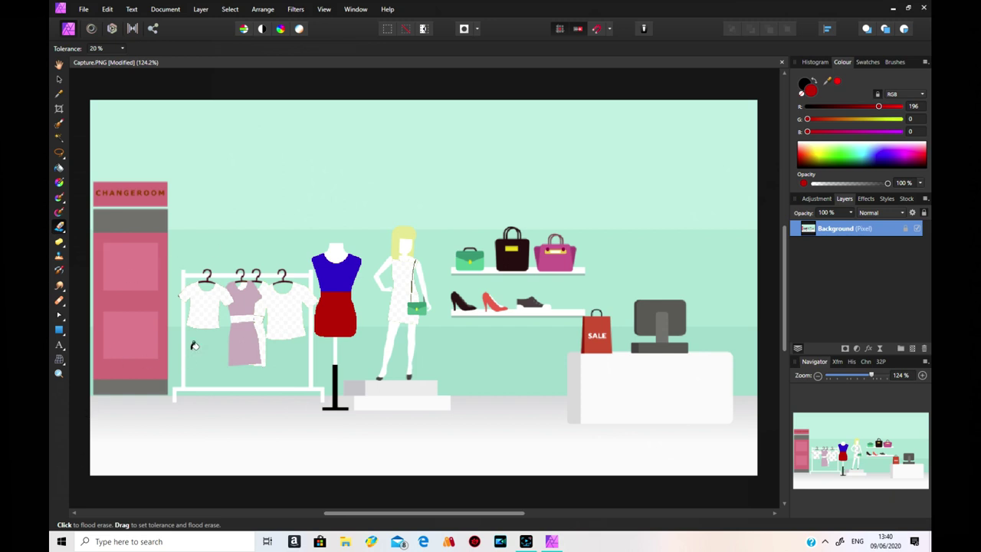
- Draw a rectangle over the rack's lower part, filled with sampled mint wall colour (R 150, G 207, B 194)
click(59, 330)
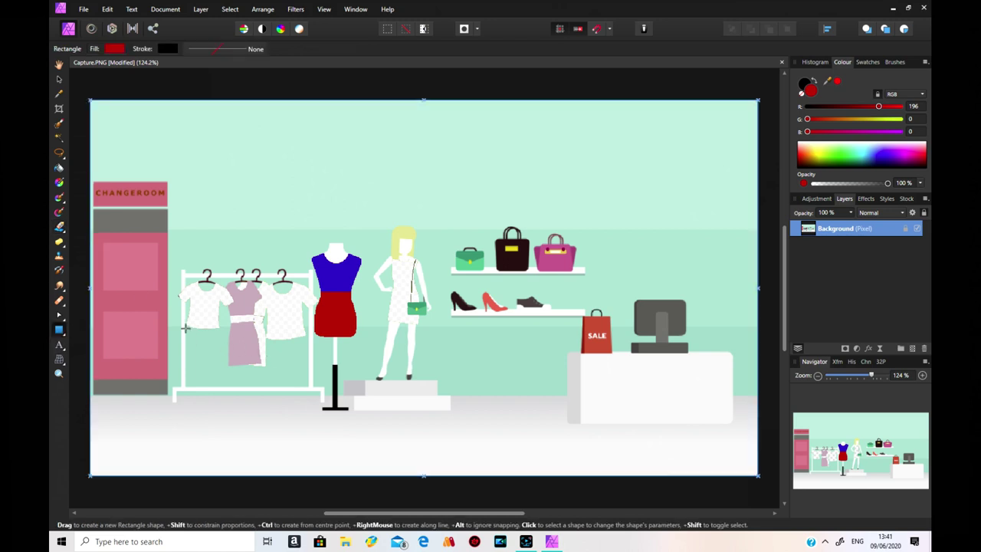
drag(185, 328, 310, 386)
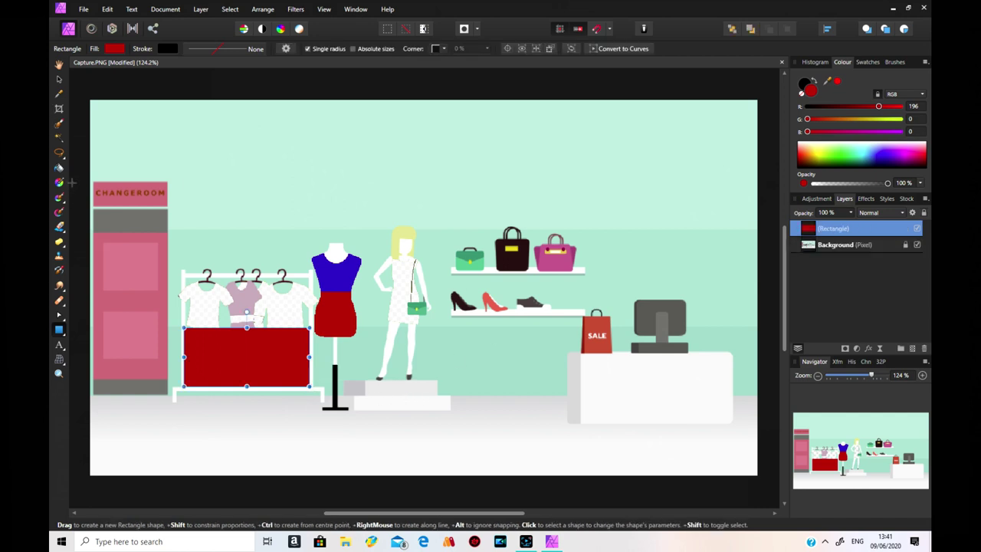
click(59, 167)
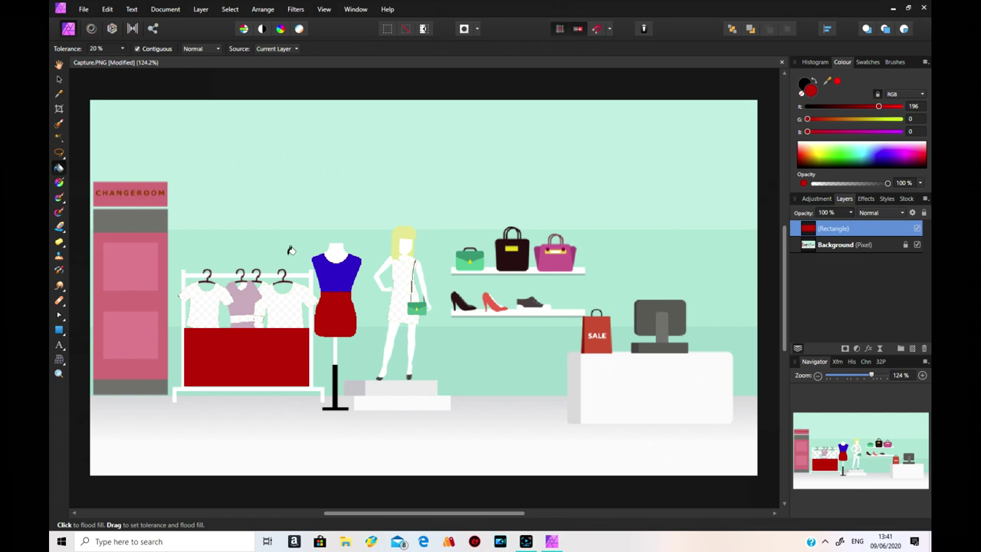
click(59, 92)
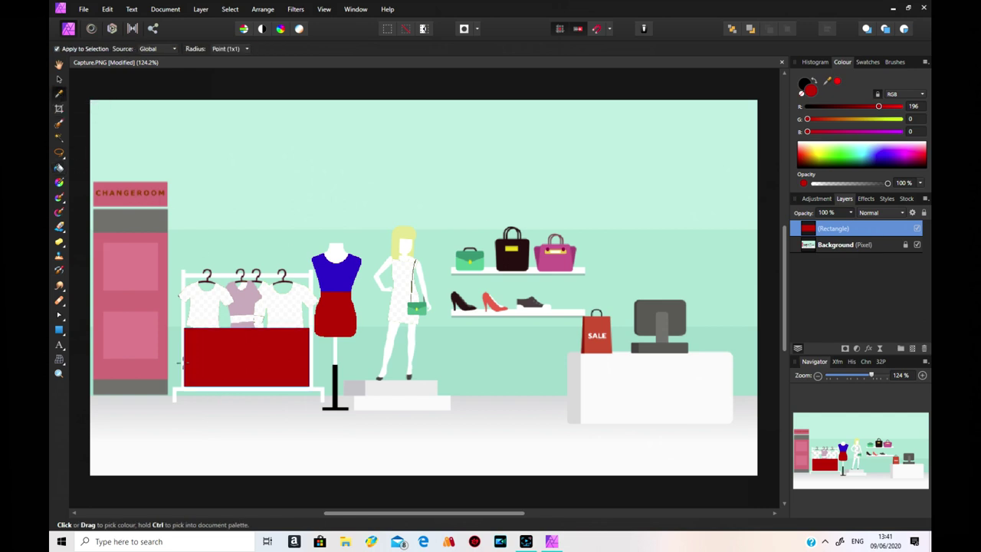
click(174, 358)
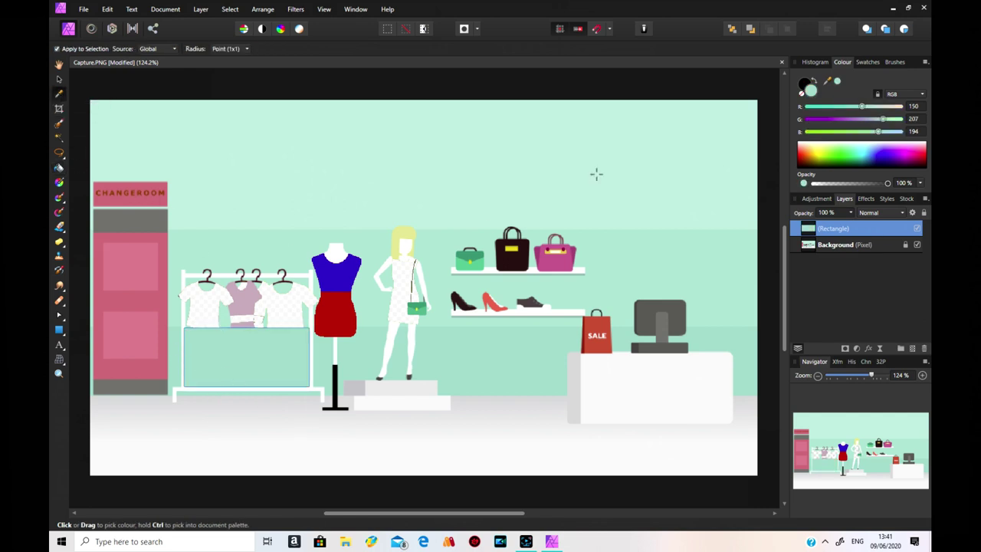
- Remove the rectangle's outline and select the background image layer
click(805, 84)
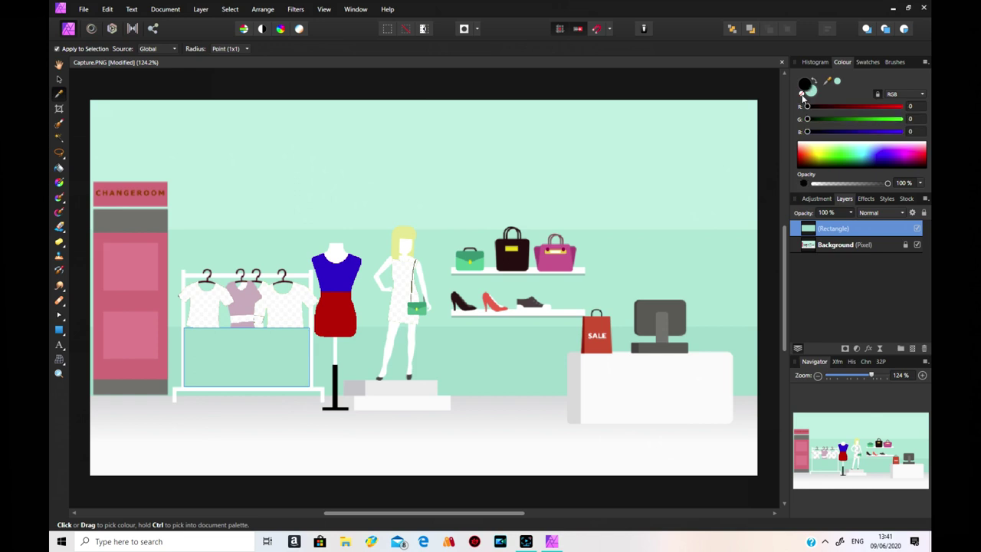
click(802, 93)
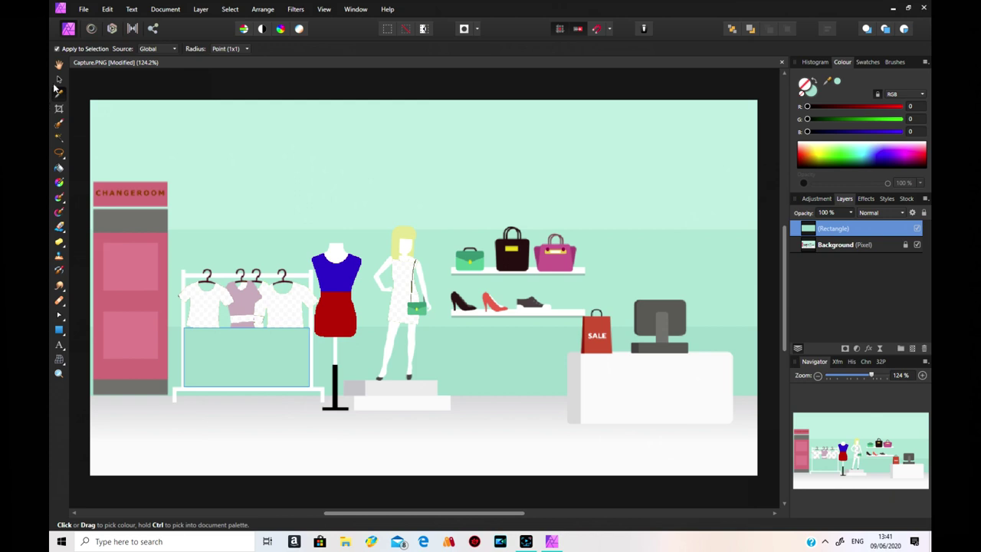
key(v)
click(314, 189)
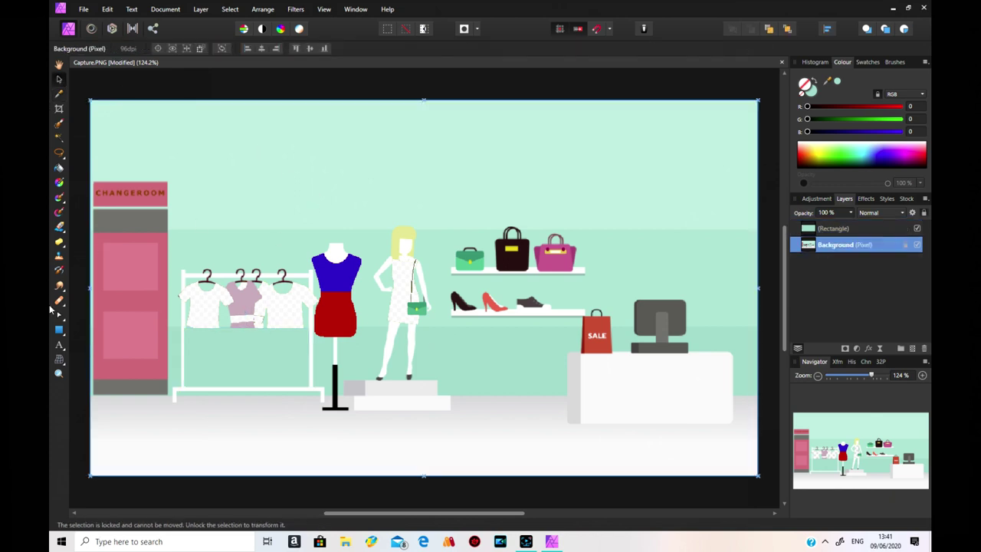
- Draw a second rectangle over the garments, filled with the lighter upper-wall mint (R 177, G 221, B 210)
click(59, 330)
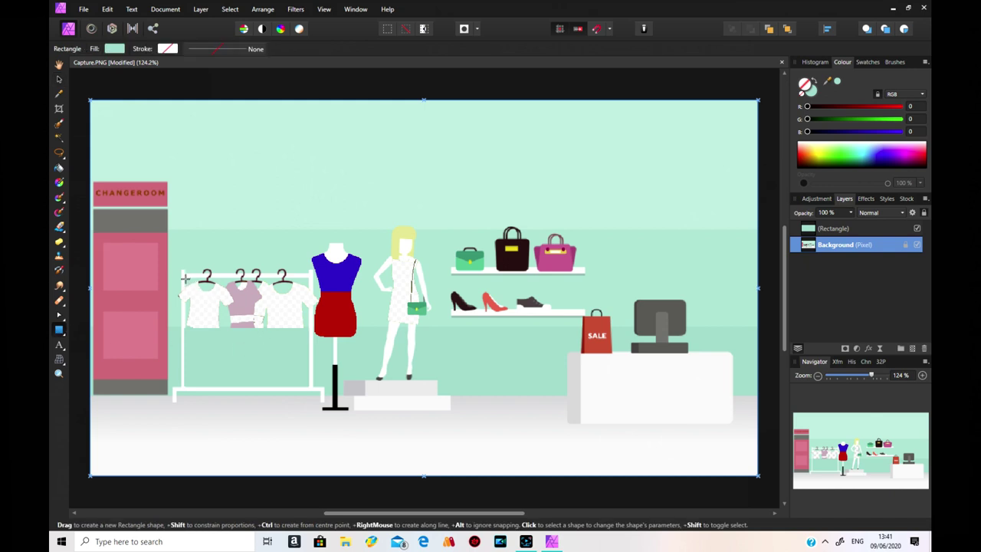
drag(185, 279, 308, 329)
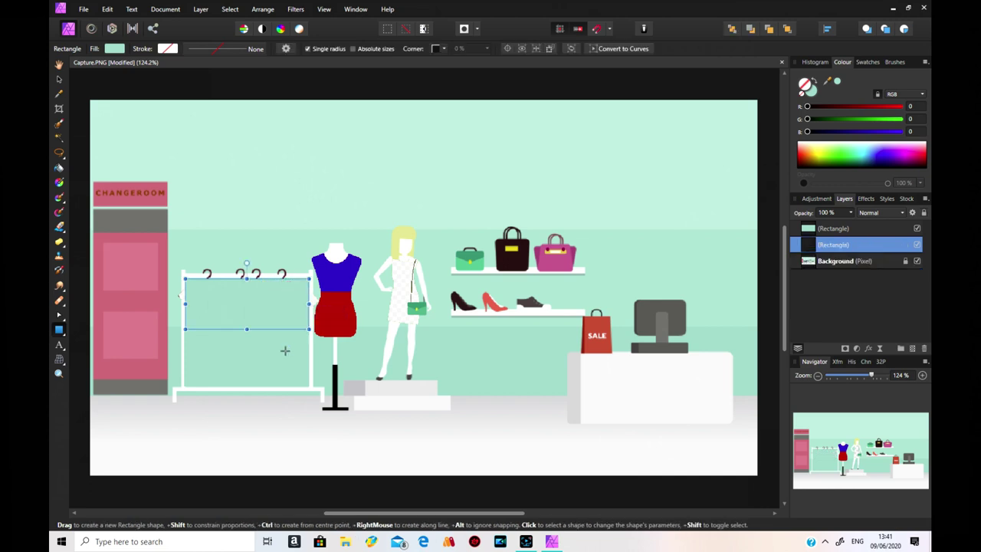
click(60, 94)
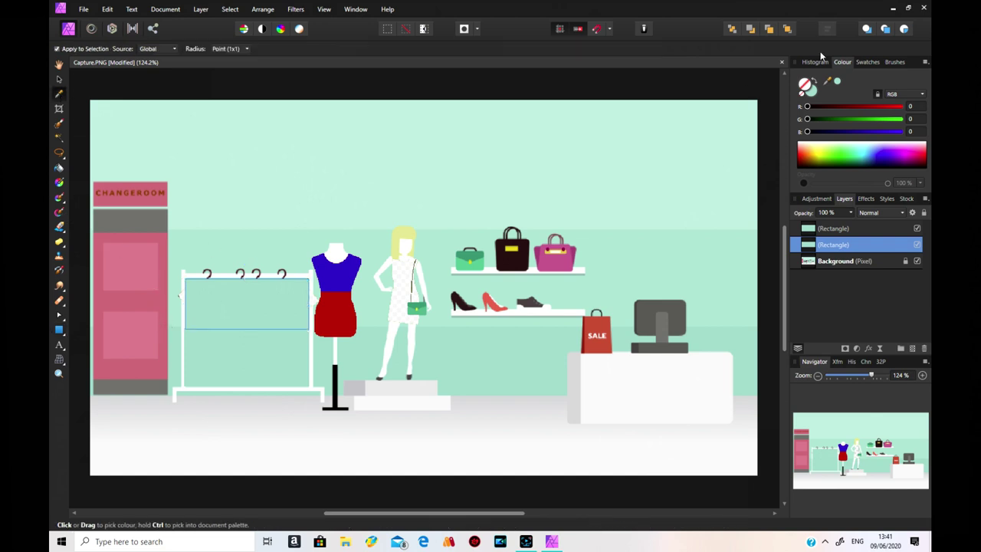
click(809, 98)
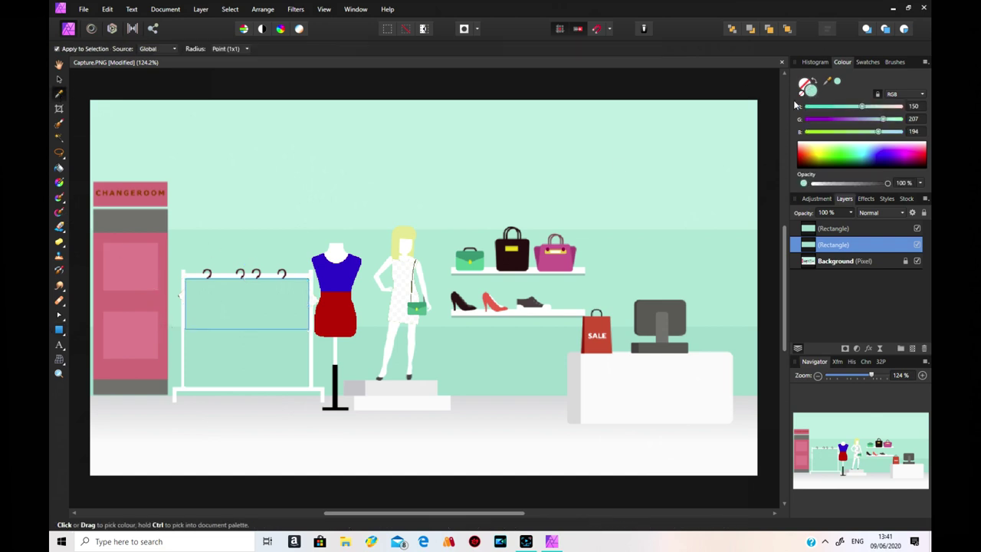
click(175, 310)
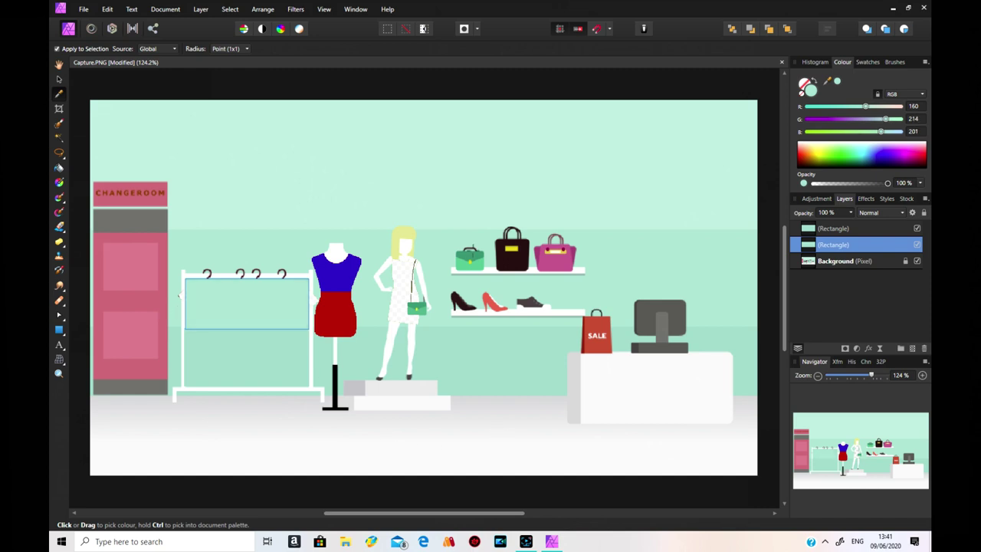
click(520, 134)
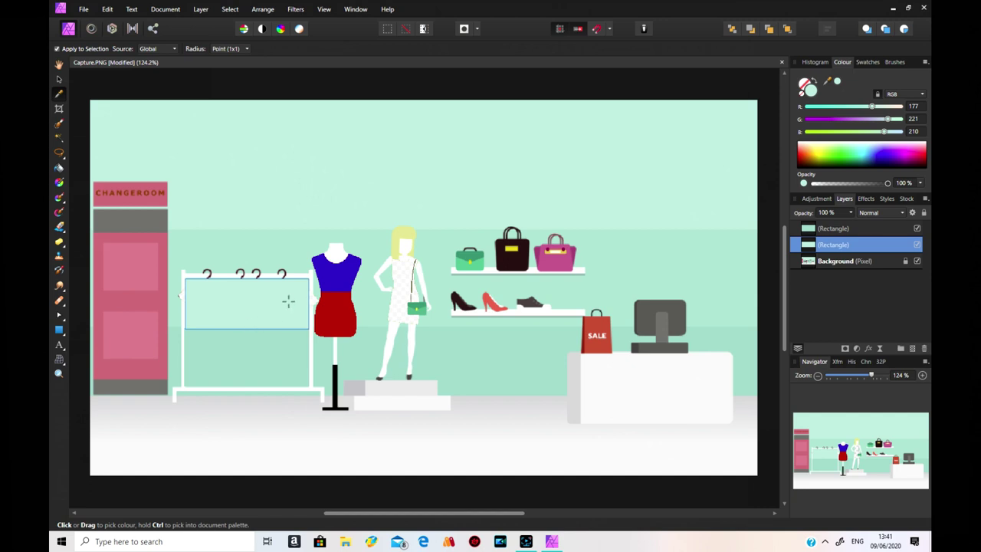
- Adjust the new rectangle's height to fit the rack
click(60, 80)
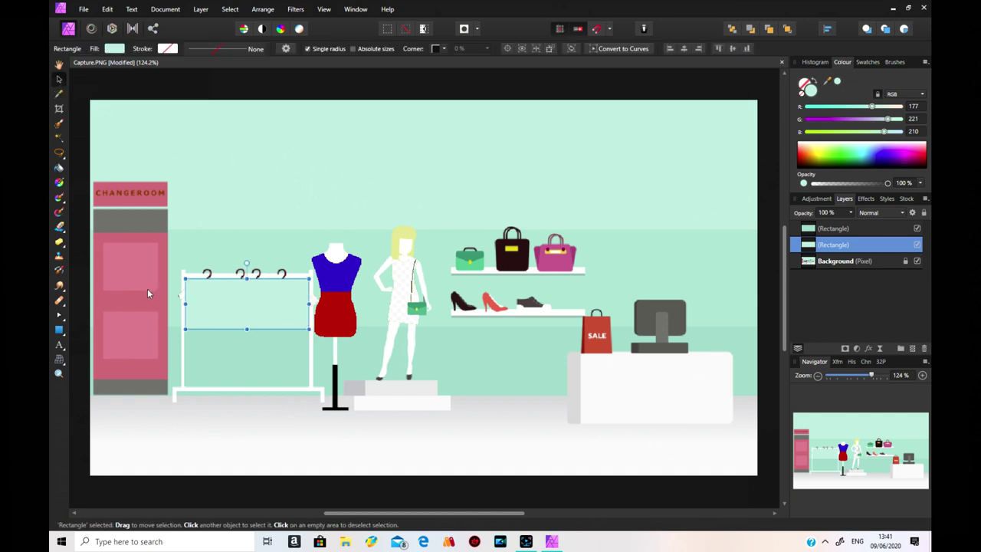
mouse_move(248, 329)
mouse_down()
mouse_move(246, 315)
mouse_move(246, 328)
mouse_up()
drag(396, 520, 364, 519)
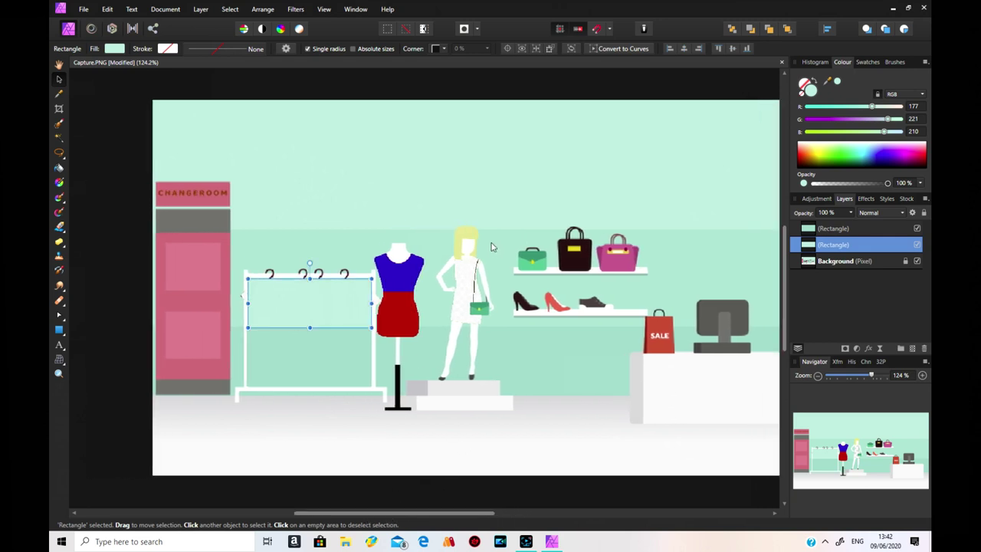
- Select the Background layer with Flood Erase active and zoom the view to 800%
click(388, 214)
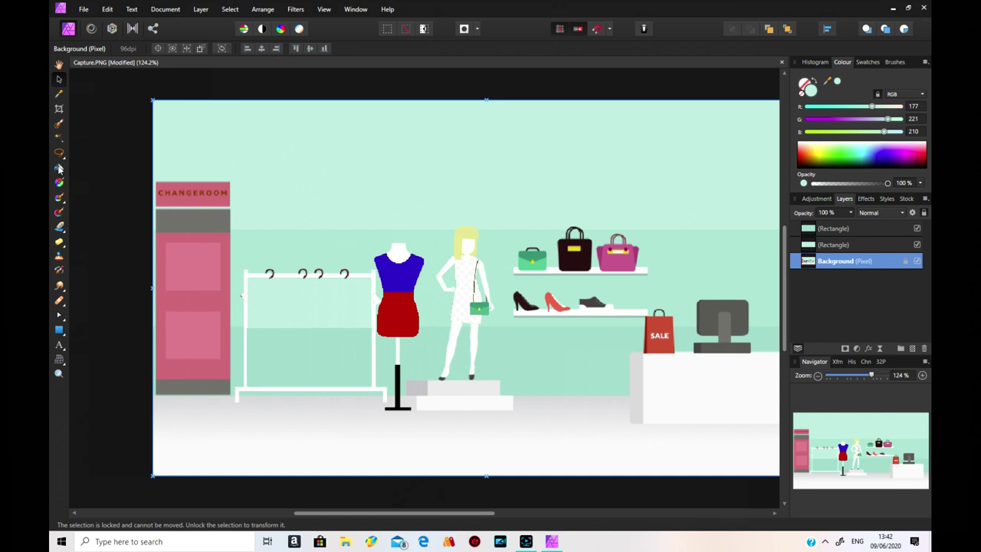
click(60, 226)
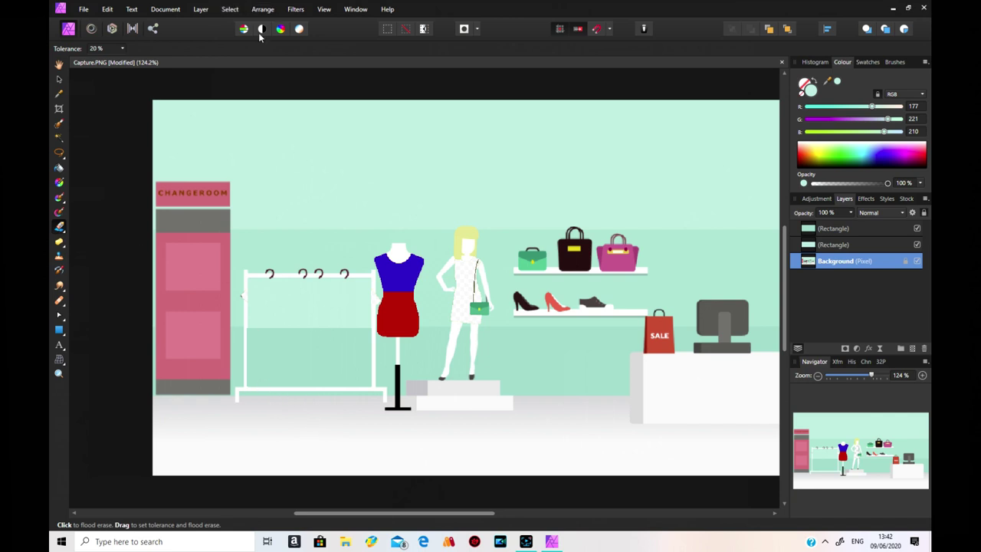
click(326, 9)
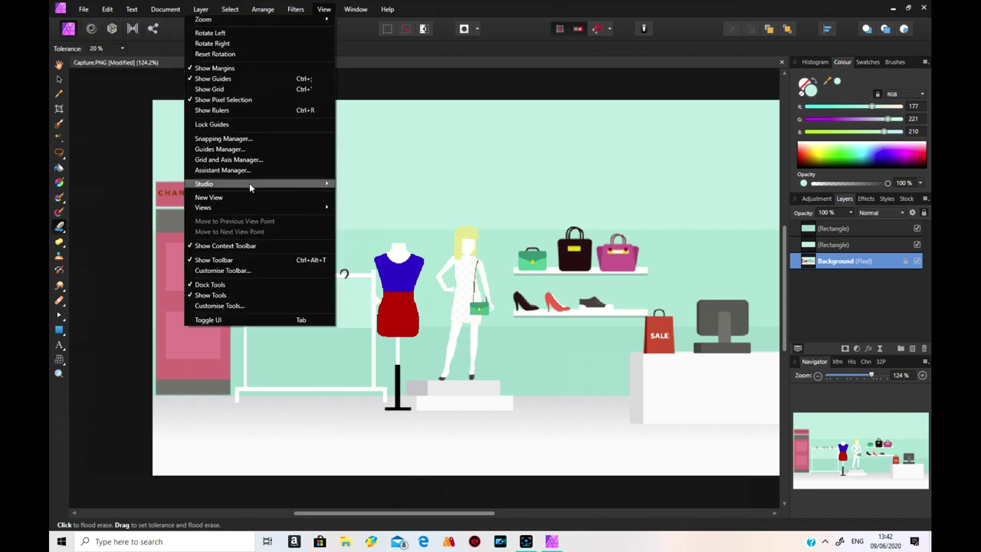
mouse_move(237, 19)
click(125, 92)
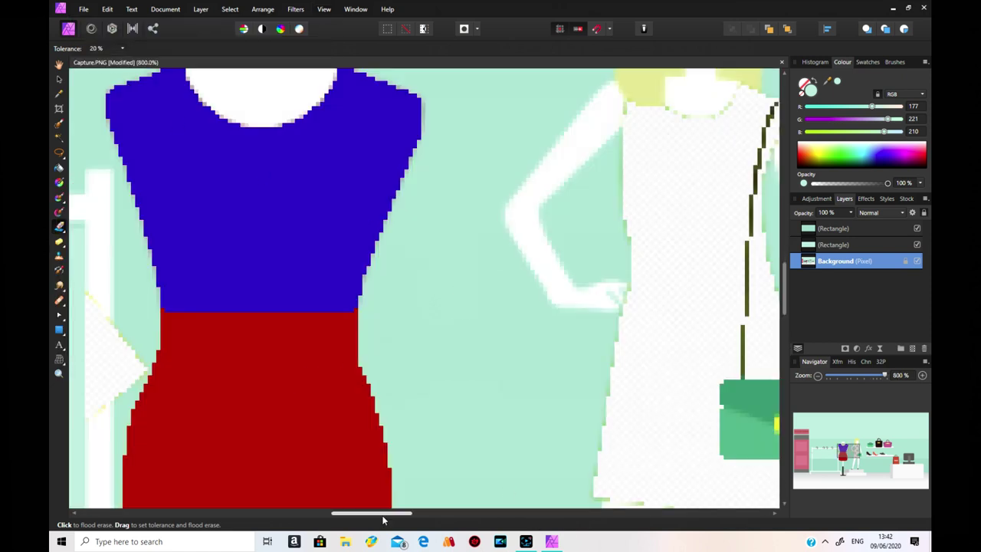
drag(385, 512, 325, 510)
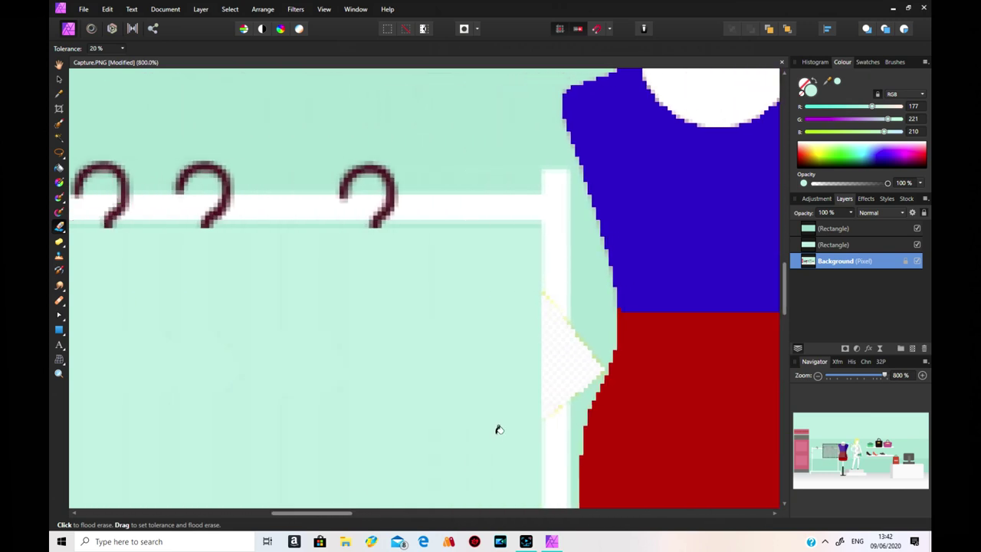
- Flood-erase the four dark hanger hooks along the rail, including the maroon one near the left post
click(394, 179)
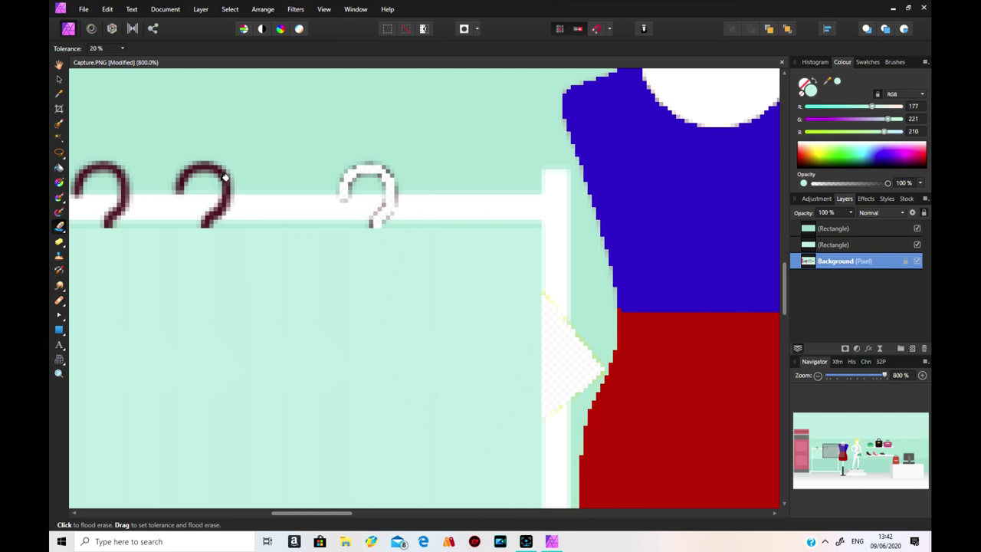
click(221, 177)
click(127, 181)
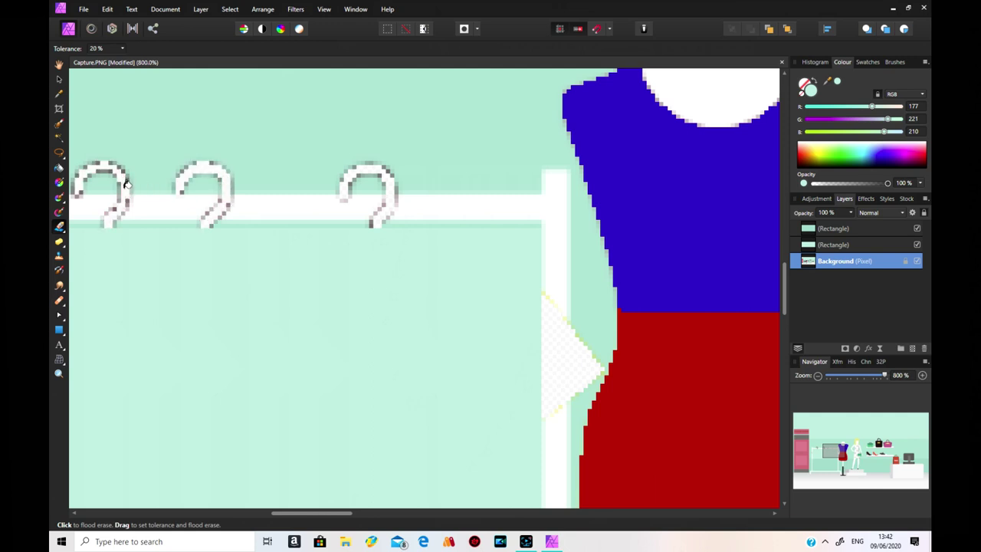
drag(282, 514, 228, 513)
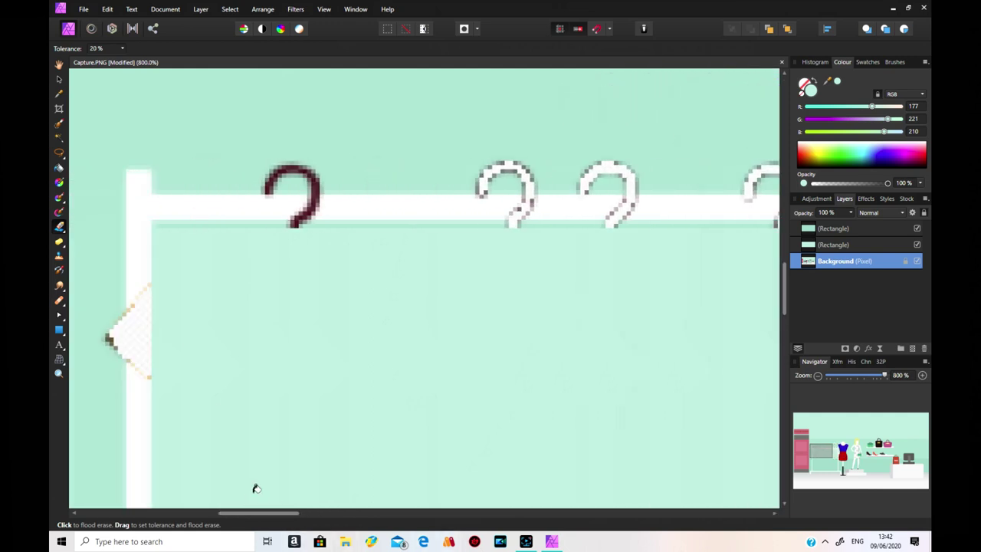
click(319, 178)
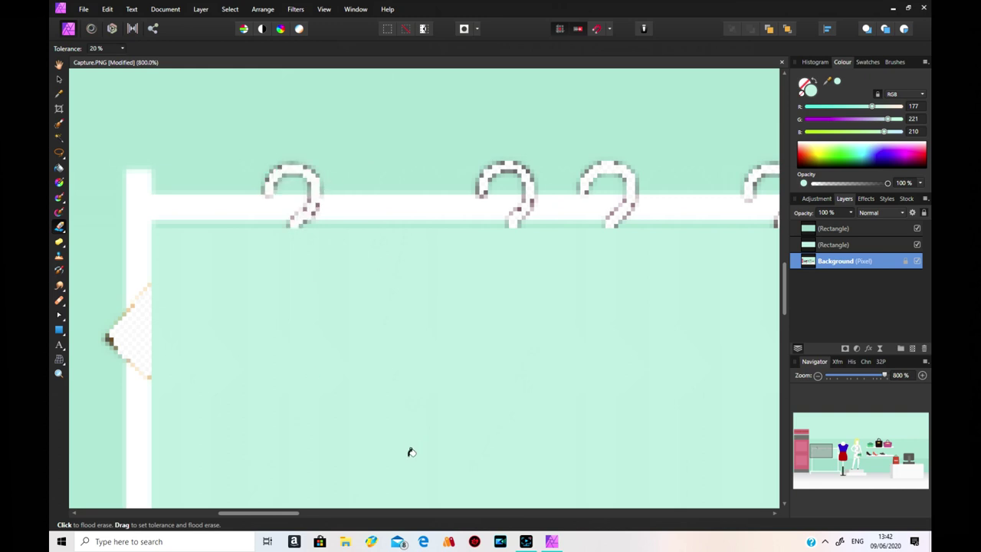
- Raise the second rectangle's top edge to meet the rail
click(59, 79)
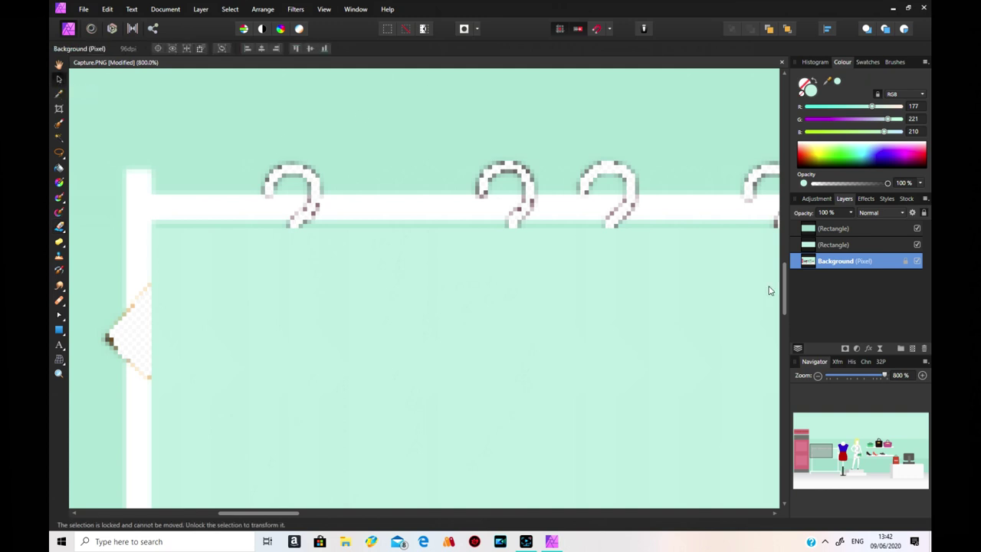
click(661, 281)
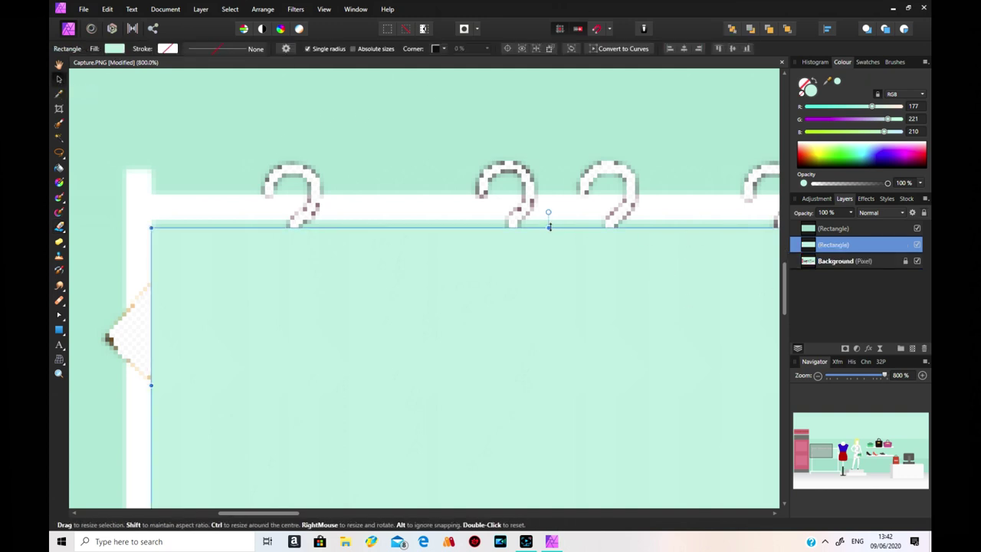
drag(547, 227, 547, 223)
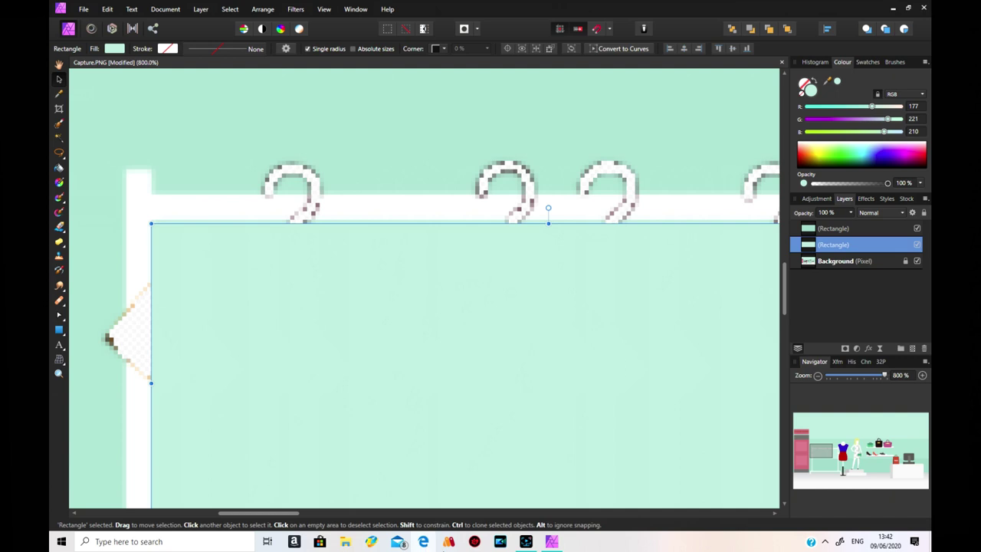
mouse_move(281, 513)
mouse_down()
mouse_move(336, 513)
mouse_move(282, 513)
mouse_up()
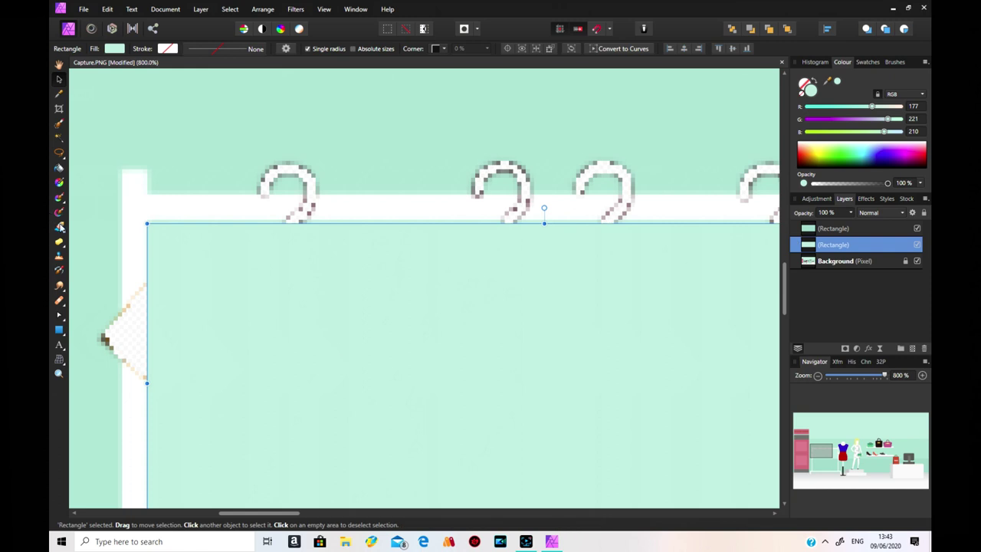
- Draw a wide rectangle over the hook tops, stretched across all hooks and down to the bar
click(60, 329)
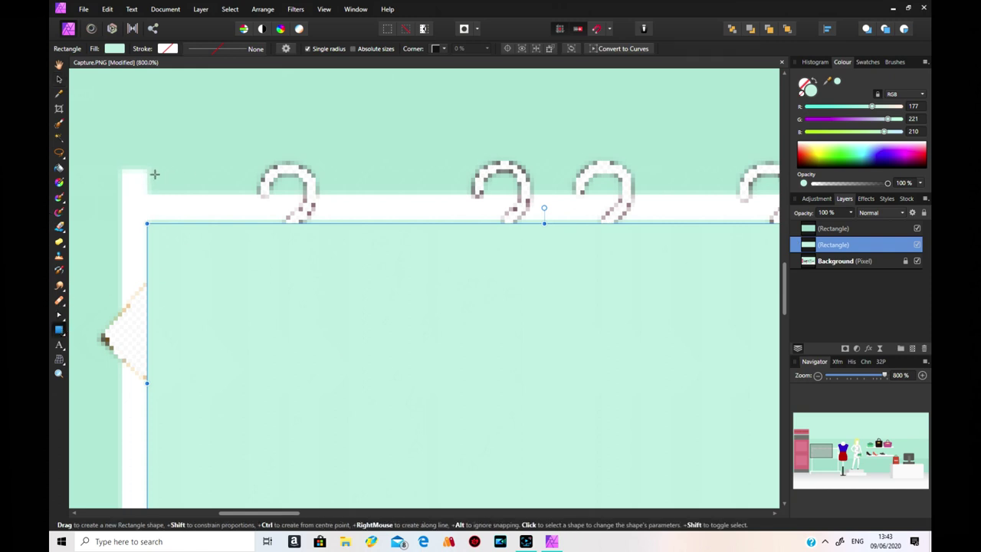
drag(151, 171, 702, 185)
drag(271, 513, 305, 513)
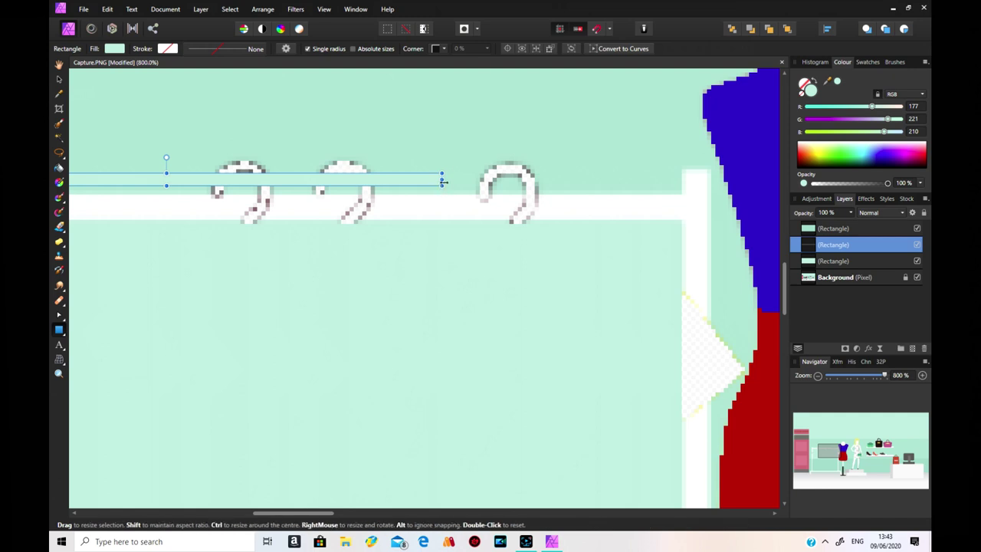
drag(442, 182, 681, 184)
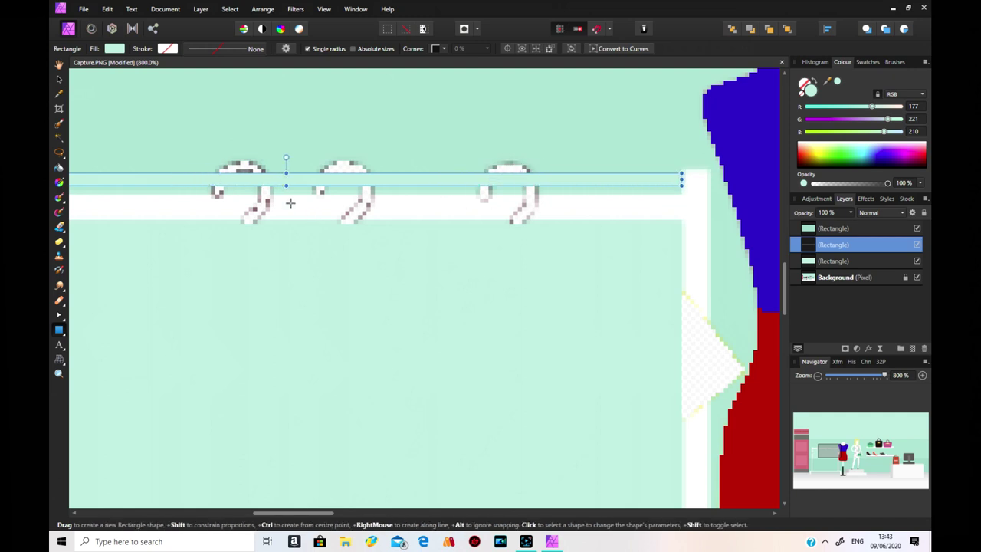
drag(286, 185, 290, 156)
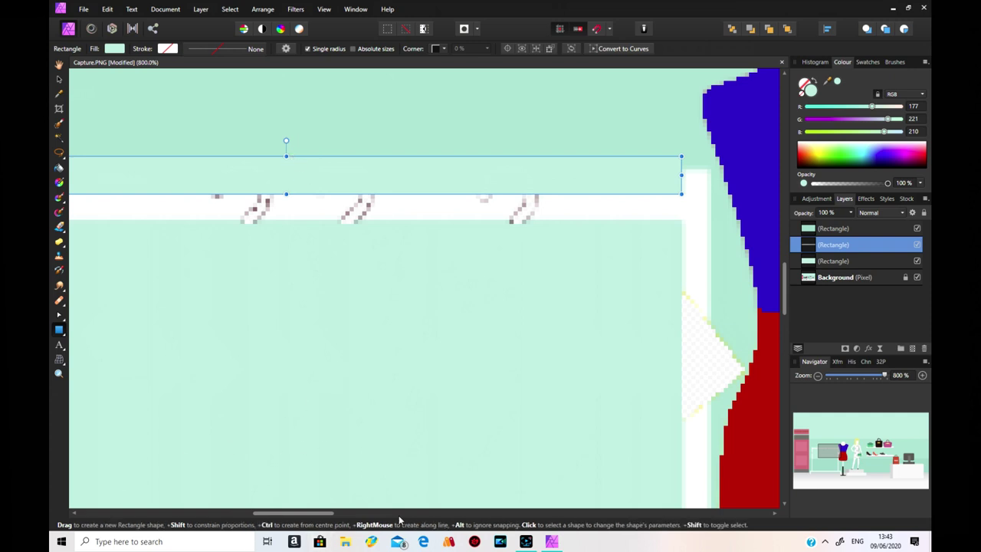
drag(325, 518, 291, 518)
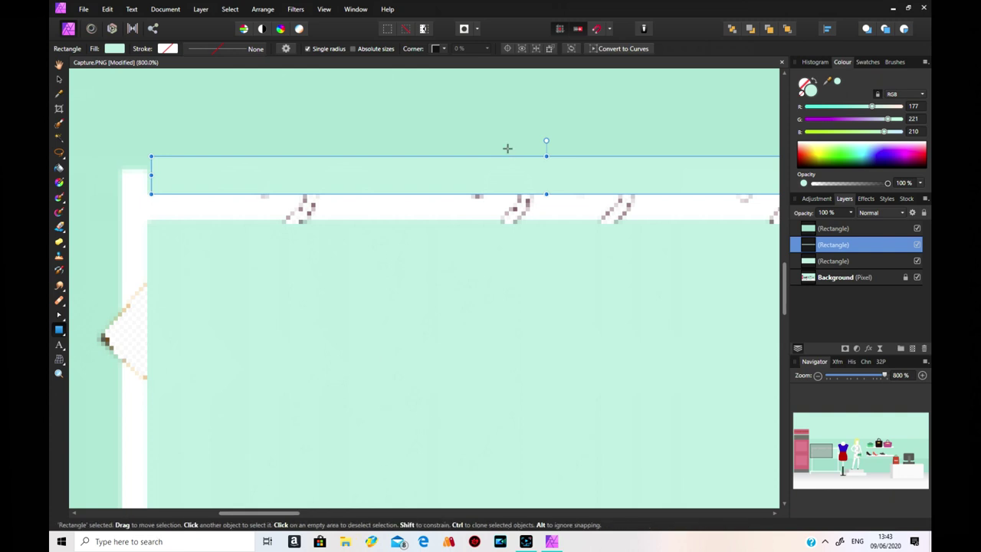
- Fill the hook cover rectangle with the sampled wall green, then deselect it
click(59, 94)
click(134, 160)
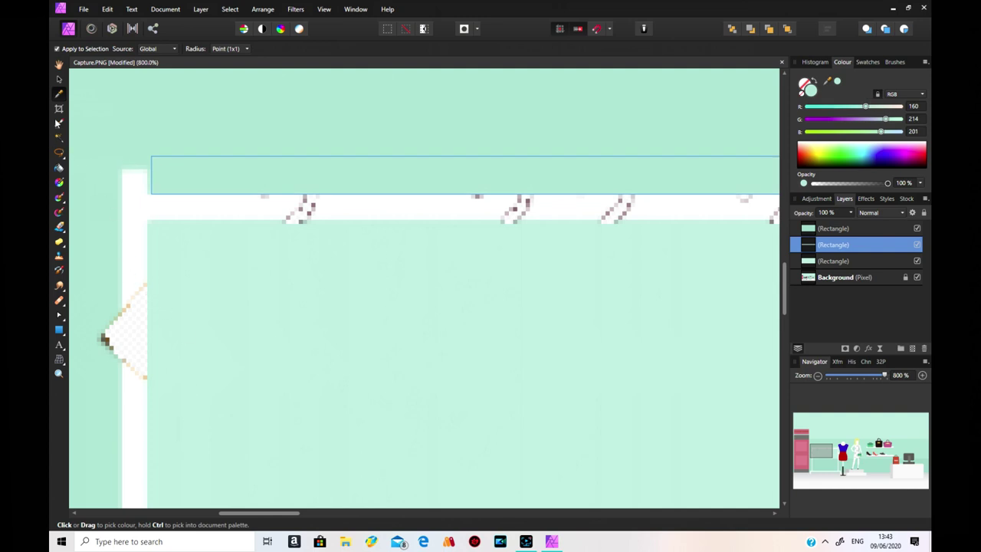
click(59, 79)
click(119, 101)
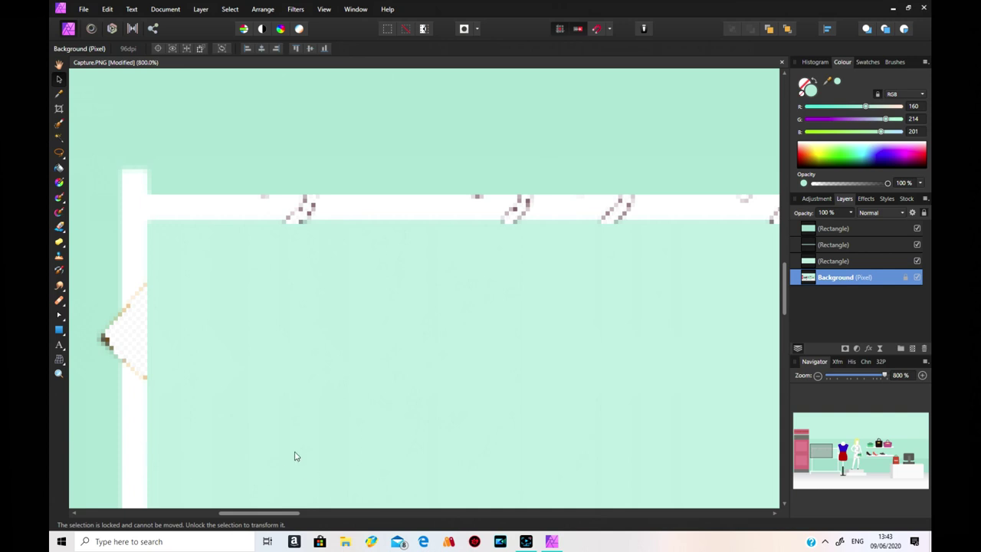
- Draw a rectangle along the rack bar and fill it with sampled white (244, 244, 244)
click(59, 330)
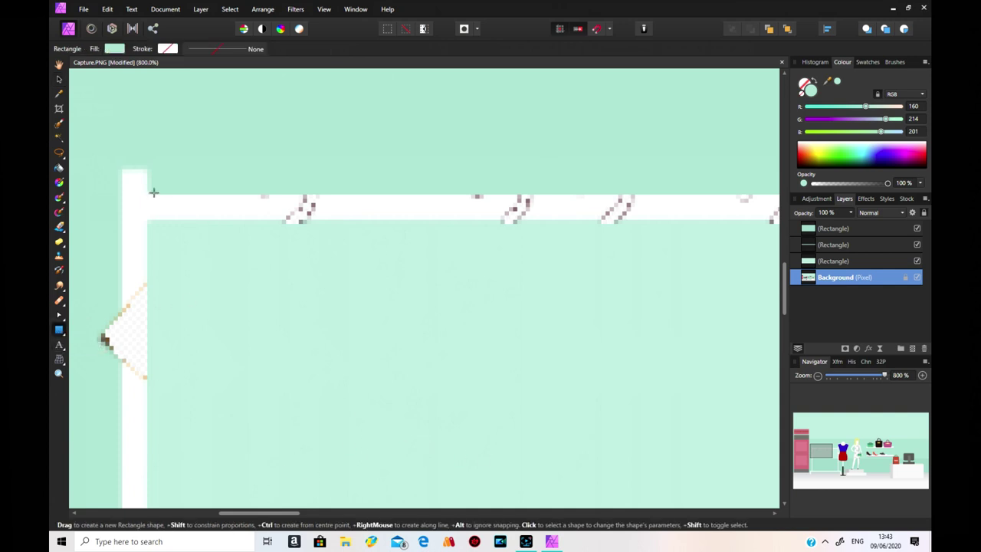
drag(146, 189, 723, 224)
scroll(693, 245, right, 10)
click(60, 93)
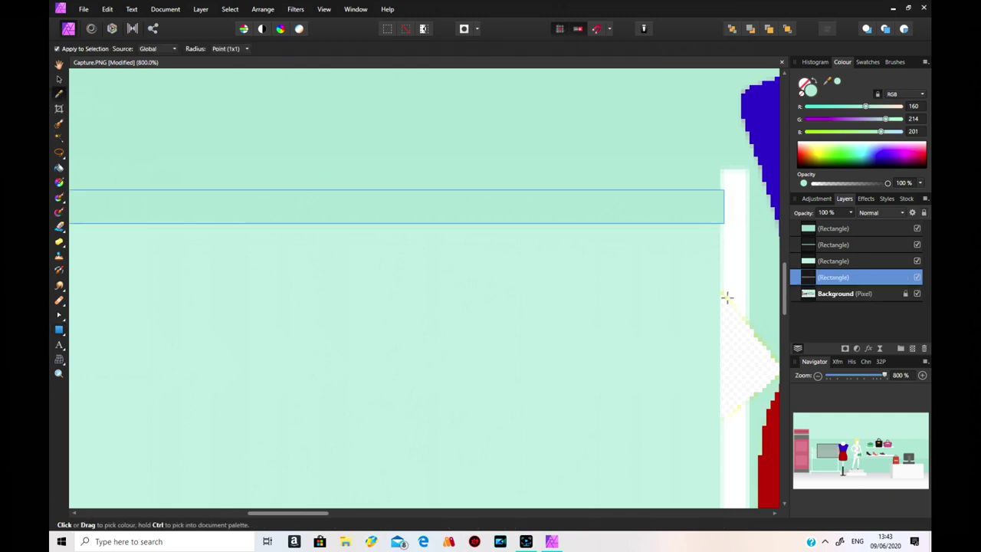
click(734, 265)
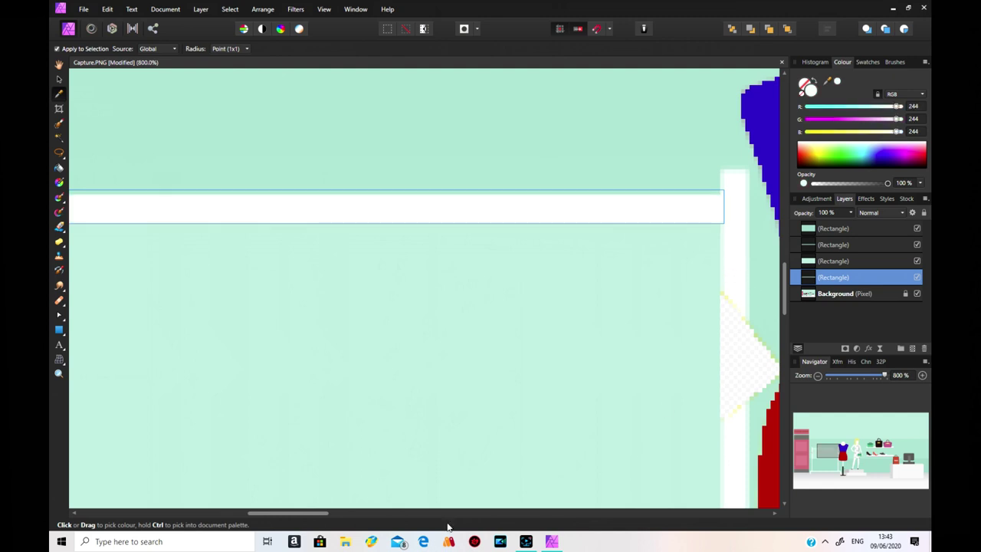
drag(263, 513, 239, 512)
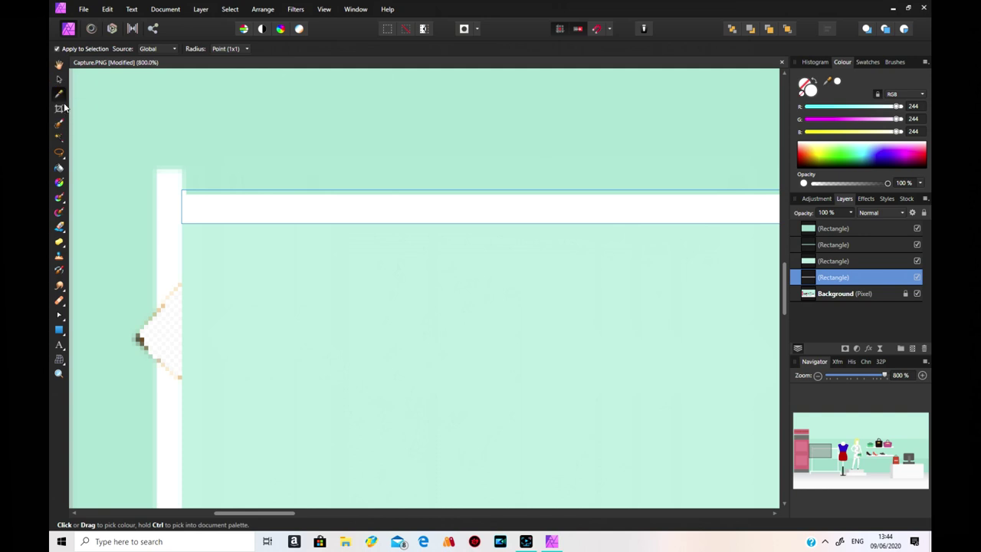
- Copy and paste the white strip, tilt the copy upright, and move it toward the left post
click(59, 80)
right_click(444, 213)
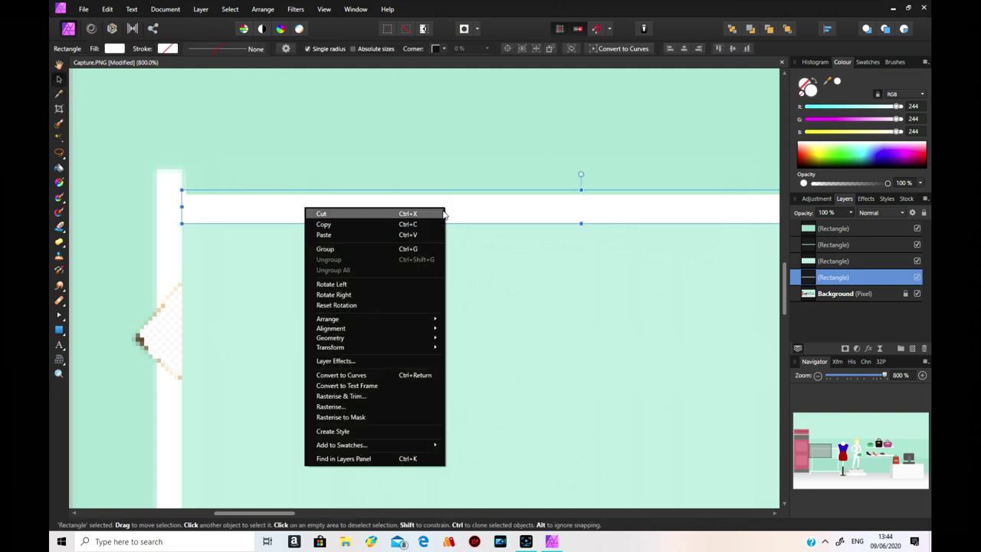
click(406, 226)
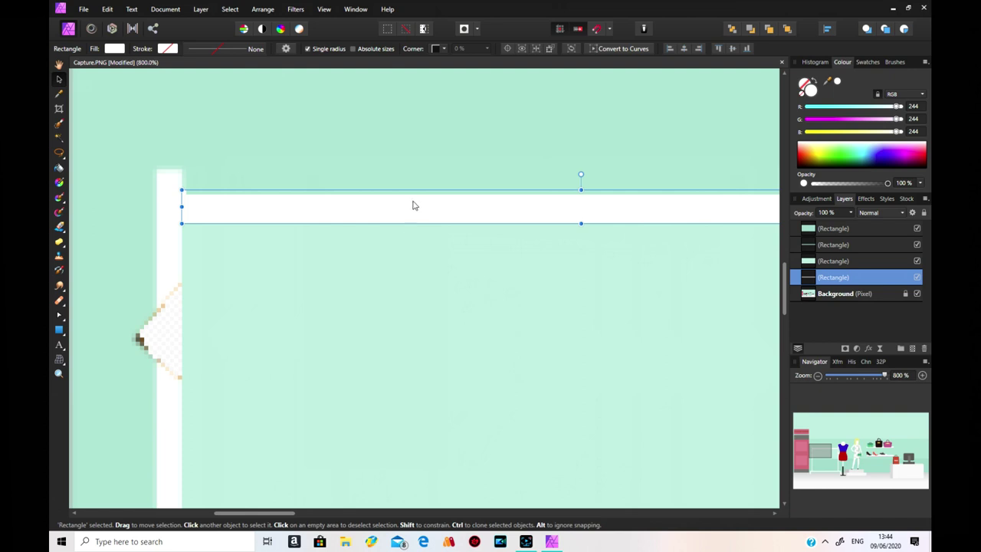
right_click(413, 205)
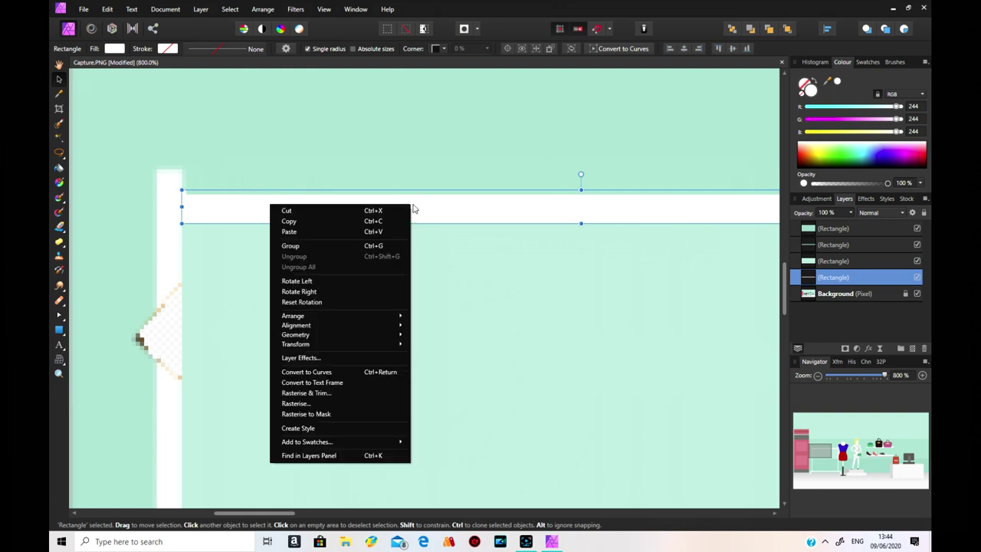
click(338, 232)
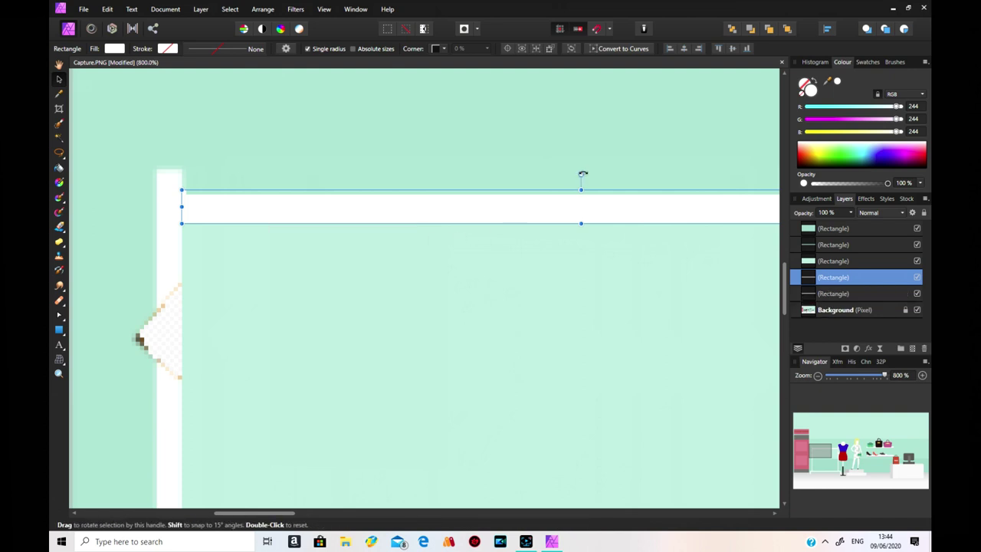
drag(582, 174, 527, 184)
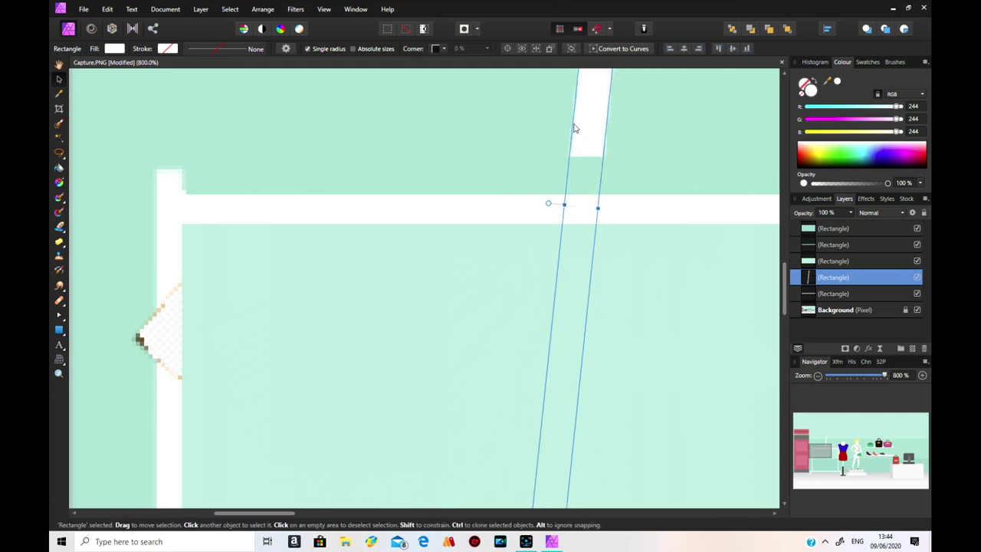
drag(575, 128, 140, 204)
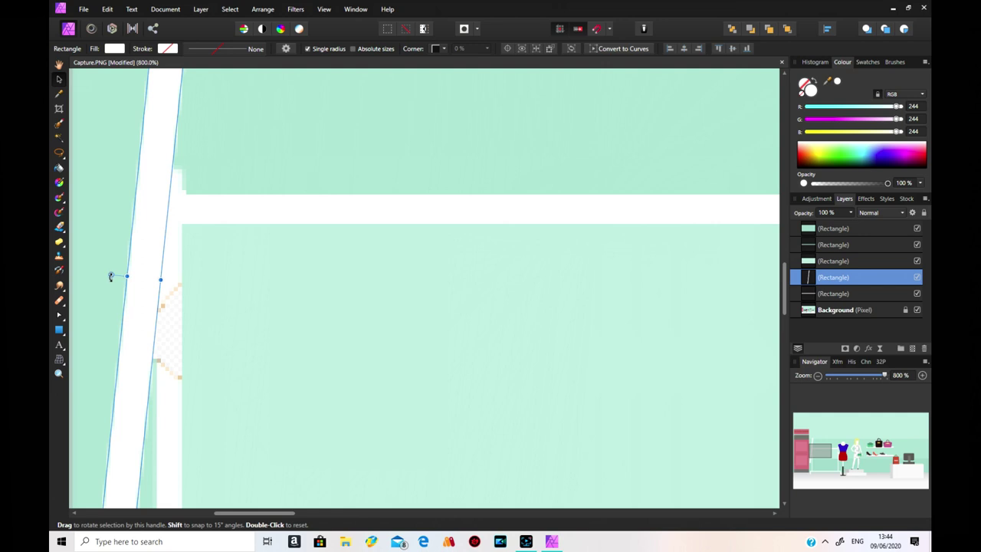
- Straighten the copy to exactly 90°, trim its top to the rail, and align it over the post
drag(111, 277, 111, 278)
drag(151, 212, 169, 367)
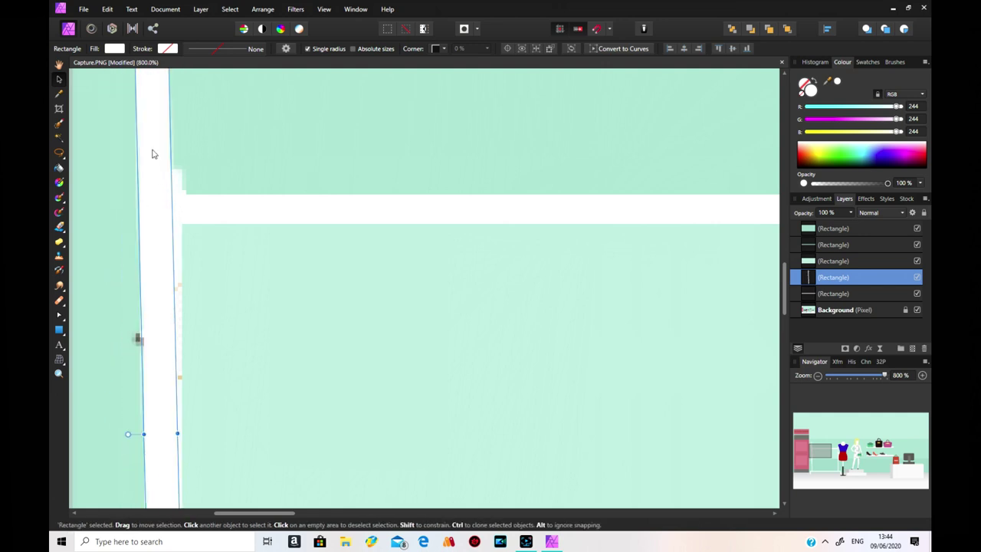
drag(152, 154, 173, 328)
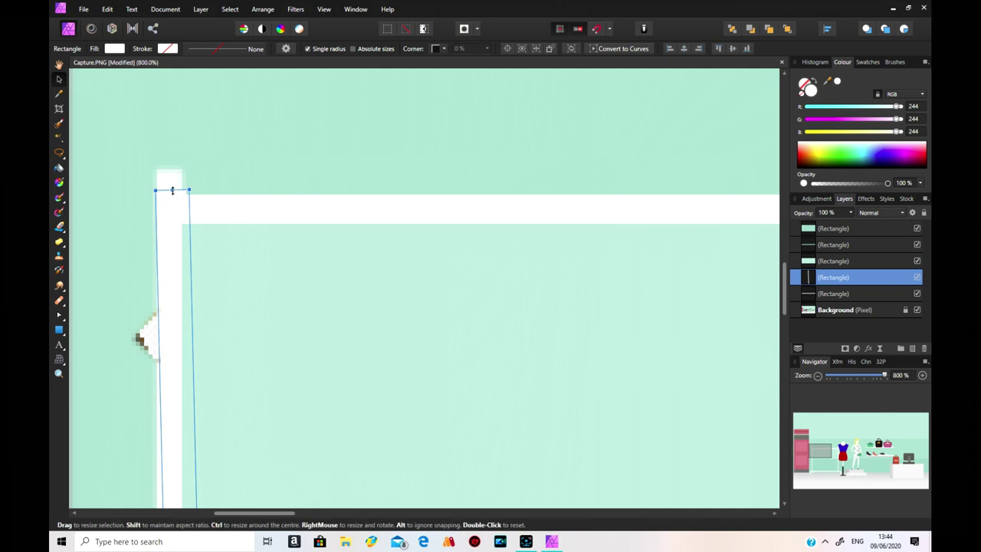
drag(172, 190, 153, 125)
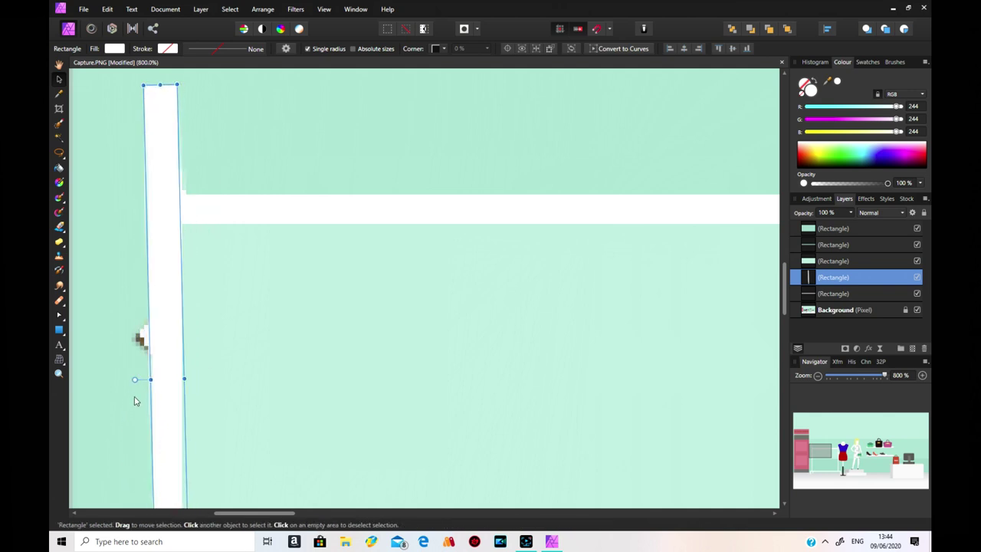
drag(135, 378, 135, 377)
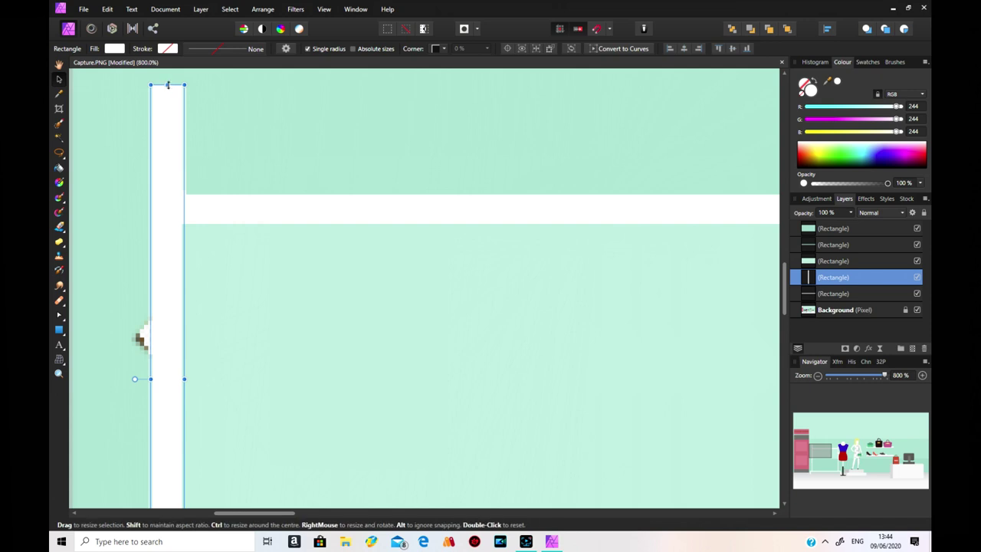
drag(167, 85, 164, 168)
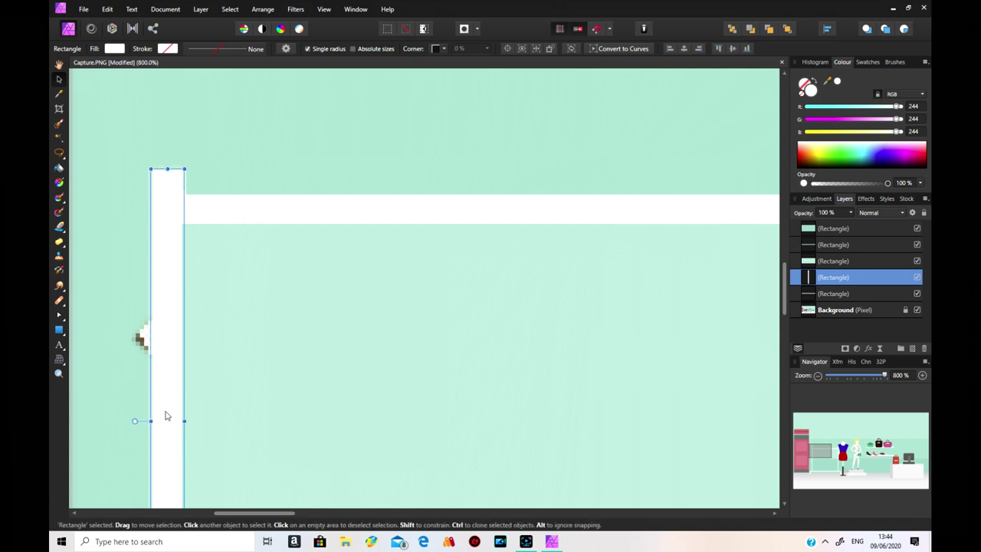
drag(151, 421, 154, 421)
scroll(425, 399, down, 4)
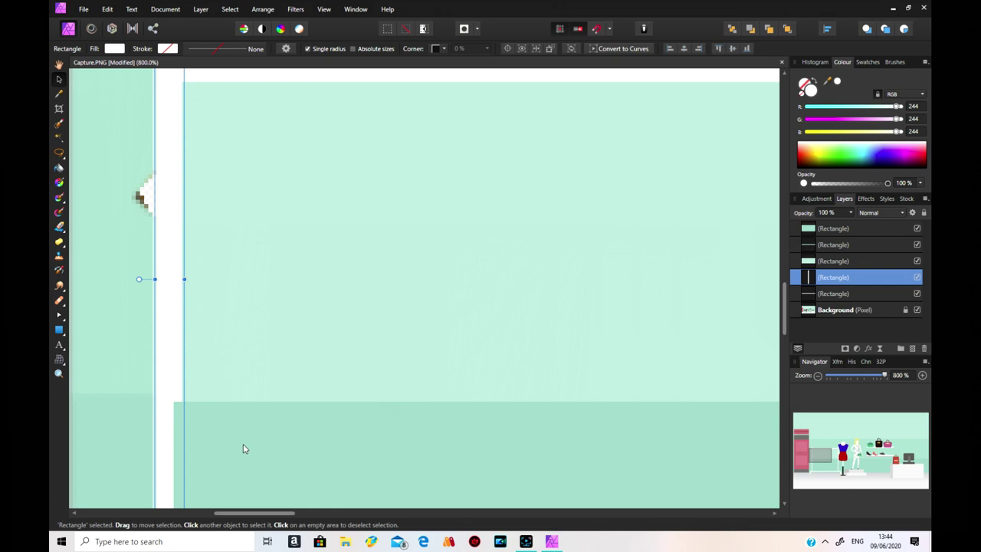
- Bring the upright white strip forward one level and narrow it slightly
click(289, 438)
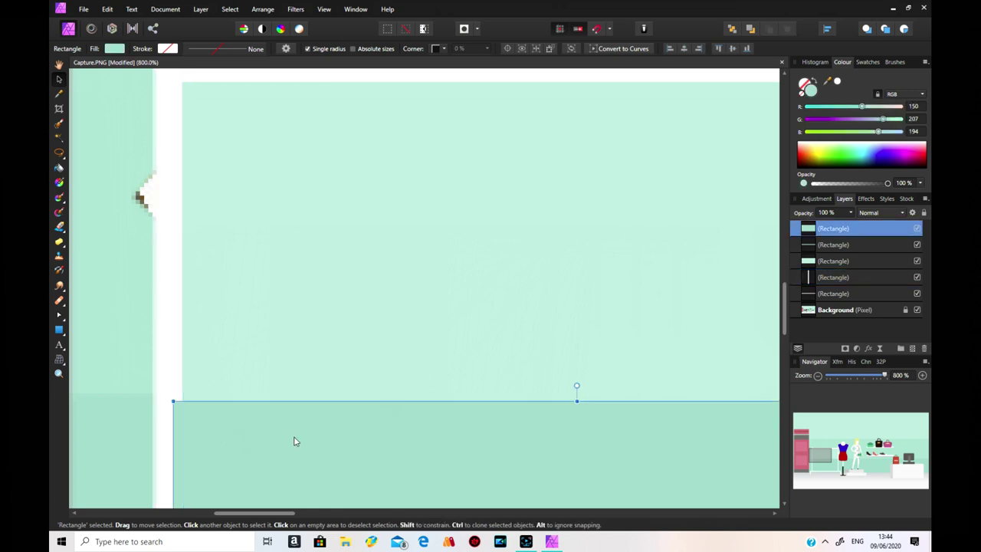
right_click(168, 447)
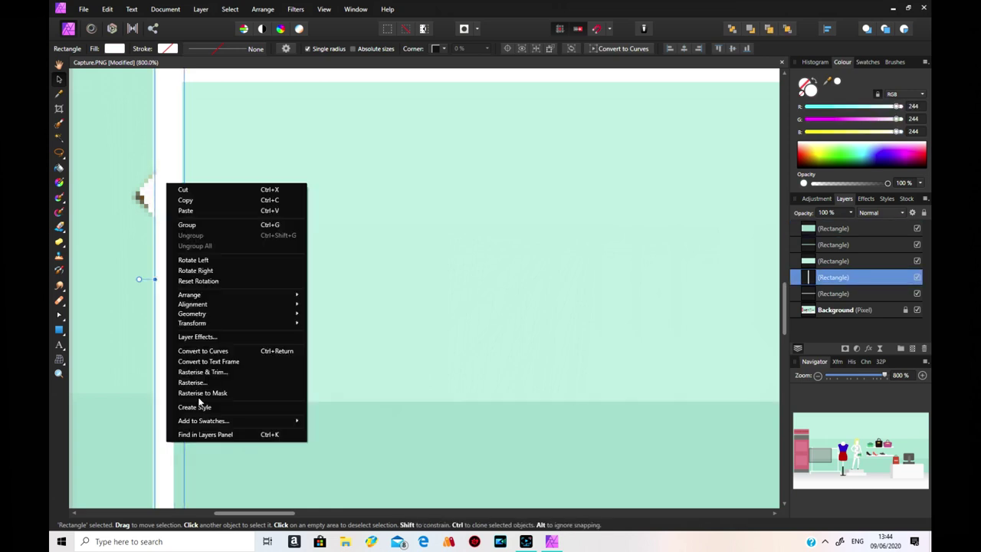
mouse_move(244, 295)
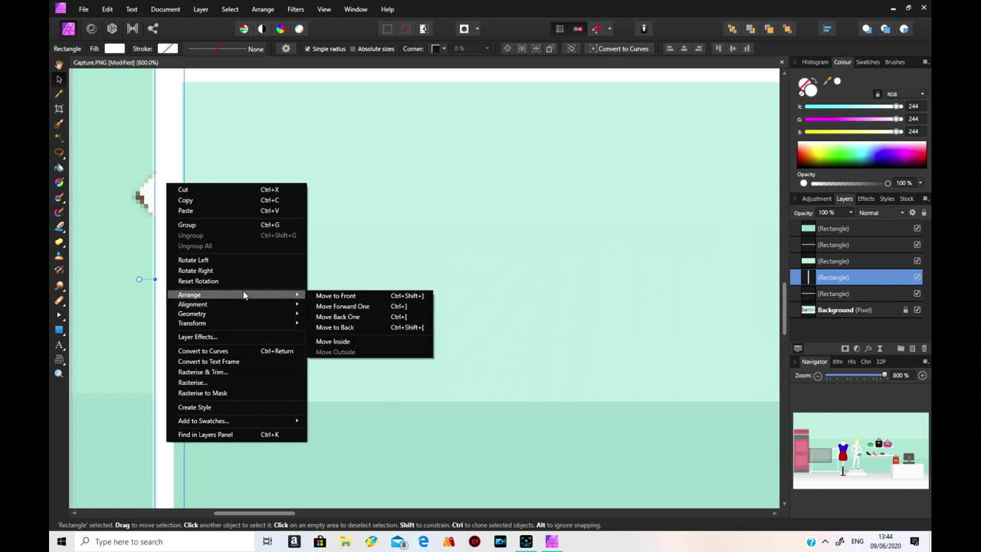
click(397, 304)
scroll(458, 339, down, 2)
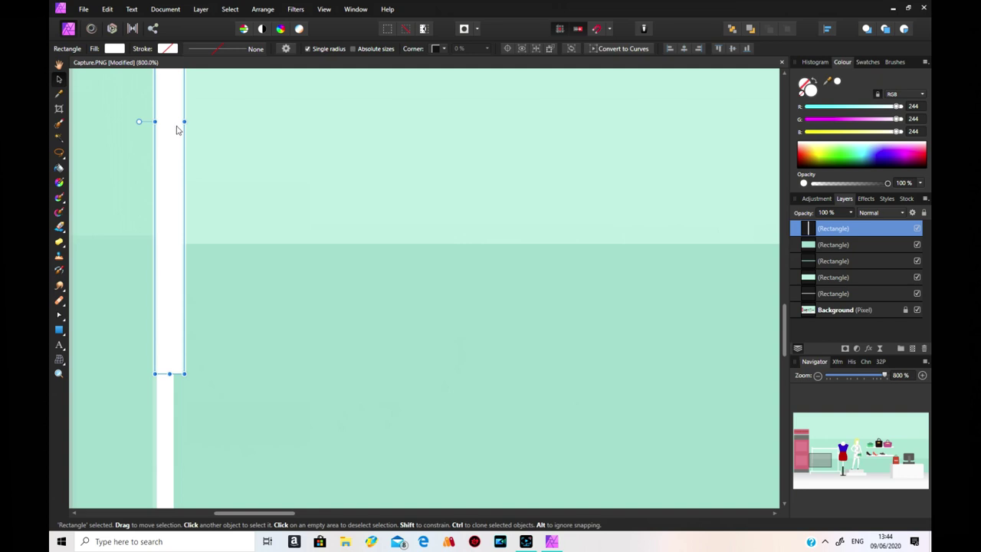
mouse_move(183, 121)
mouse_down()
mouse_move(124, 121)
mouse_move(179, 124)
mouse_up()
- Stretch the strip's bottom edge down to the lower white bar
scroll(207, 291, down, 2)
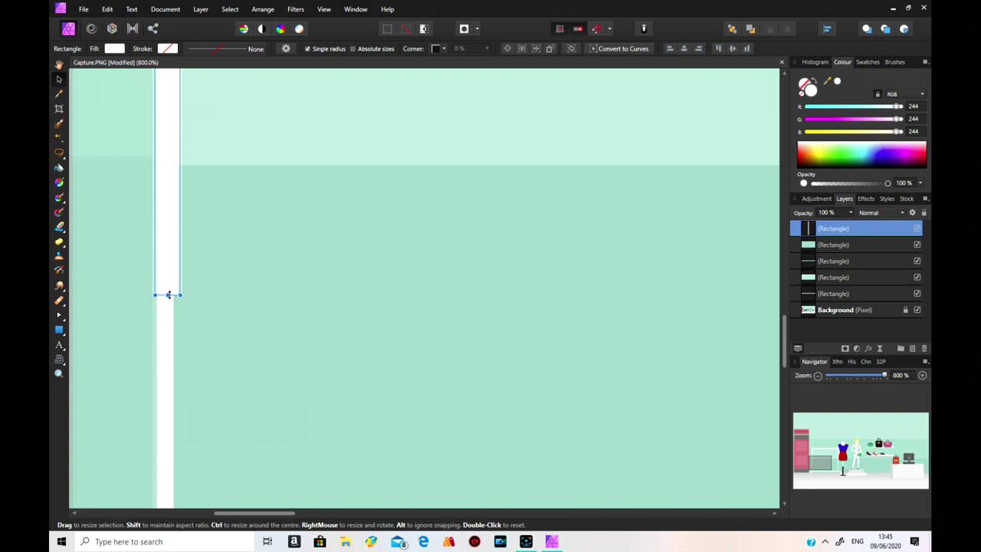
drag(167, 295, 167, 449)
scroll(191, 435, down, 4)
scroll(196, 435, down, 1)
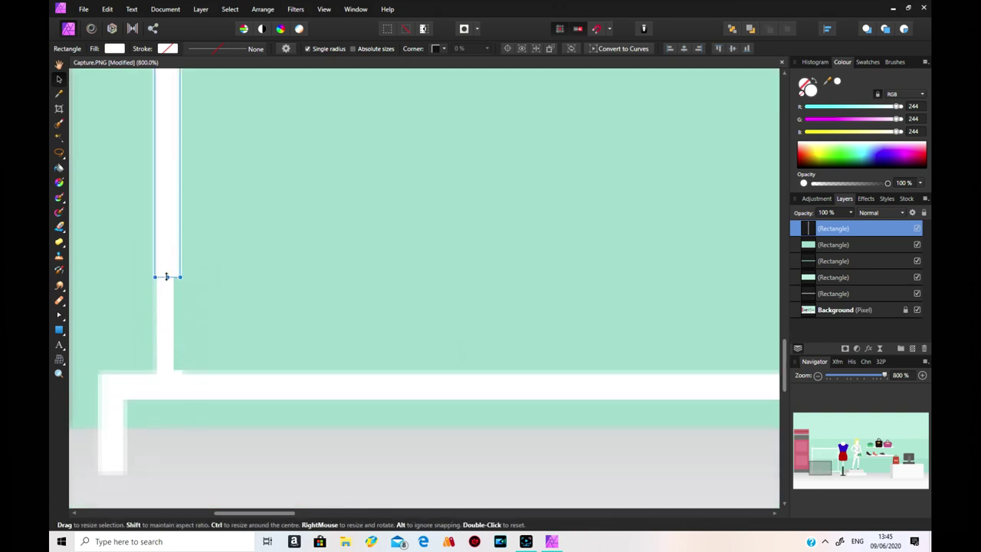
drag(166, 276, 167, 376)
scroll(285, 354, up, 2)
scroll(285, 354, up, 5)
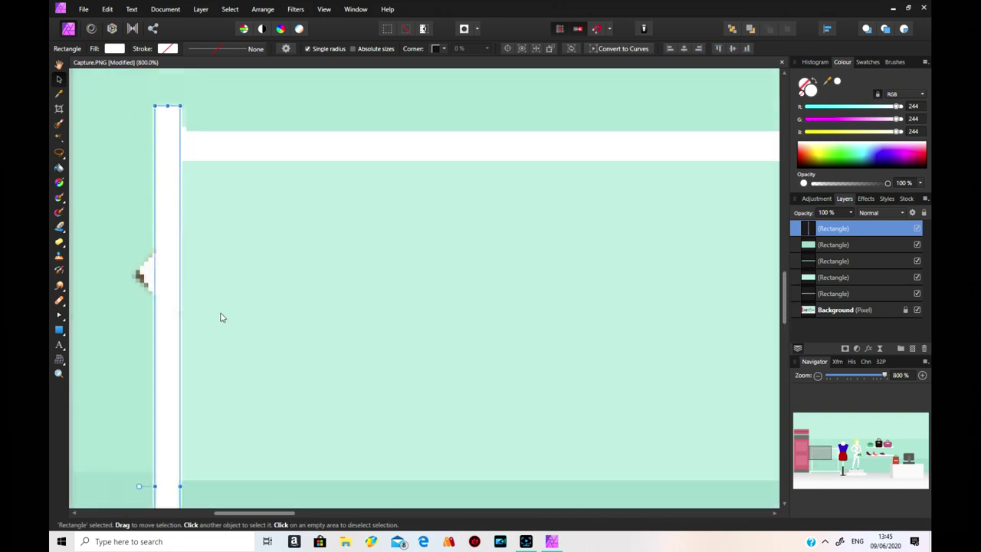
- Draw a rectangle over the hook remnant, fill it with the mint wall colour, and narrow it to 12 px
click(128, 305)
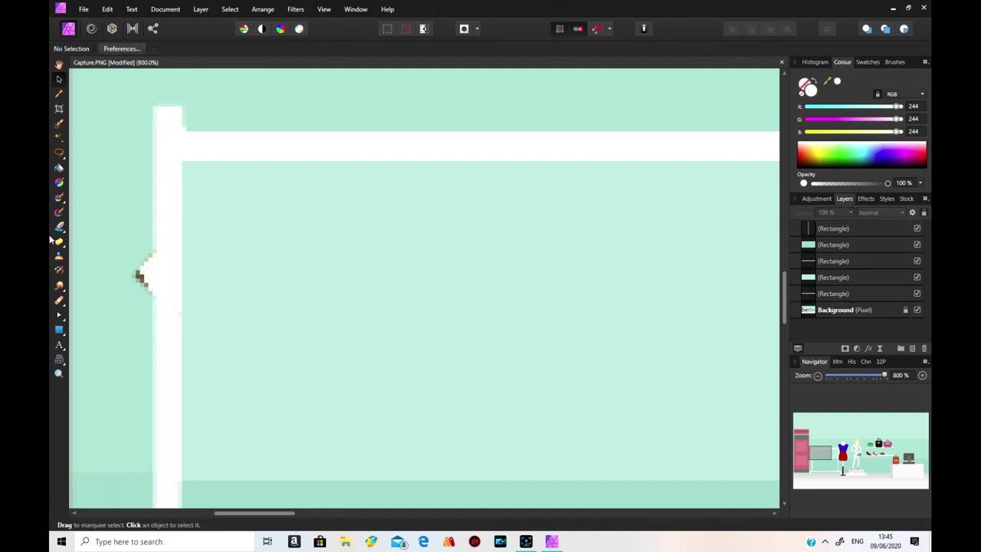
click(59, 331)
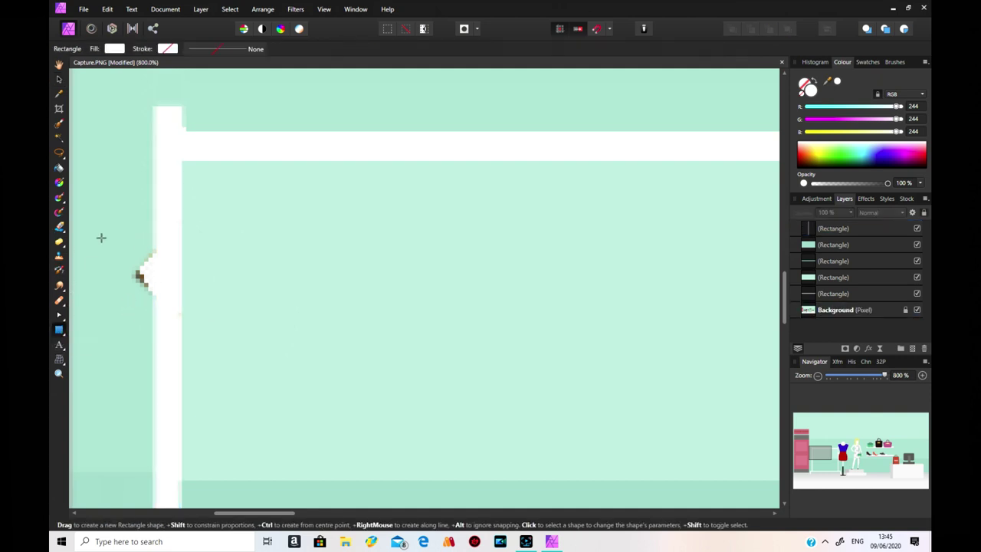
drag(101, 237, 157, 312)
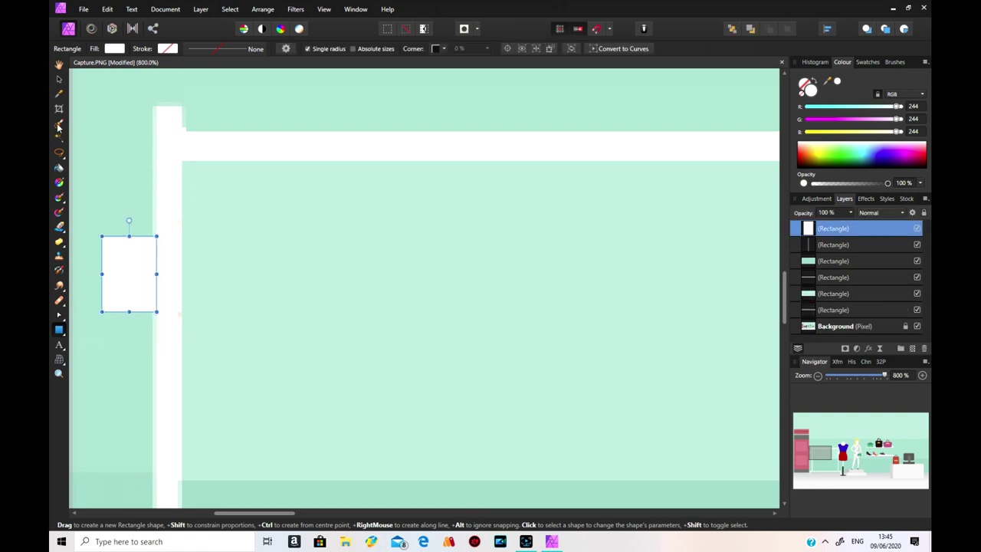
click(59, 93)
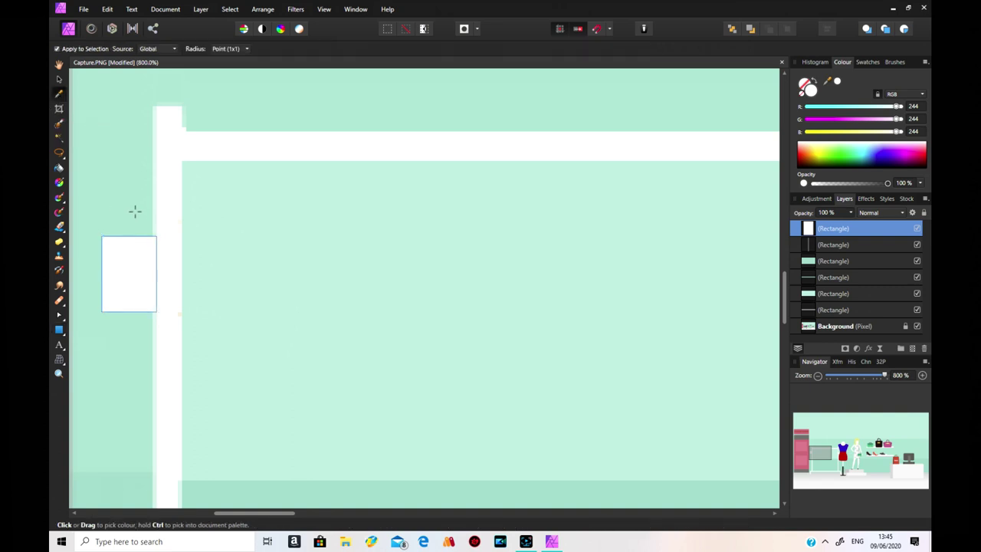
click(133, 211)
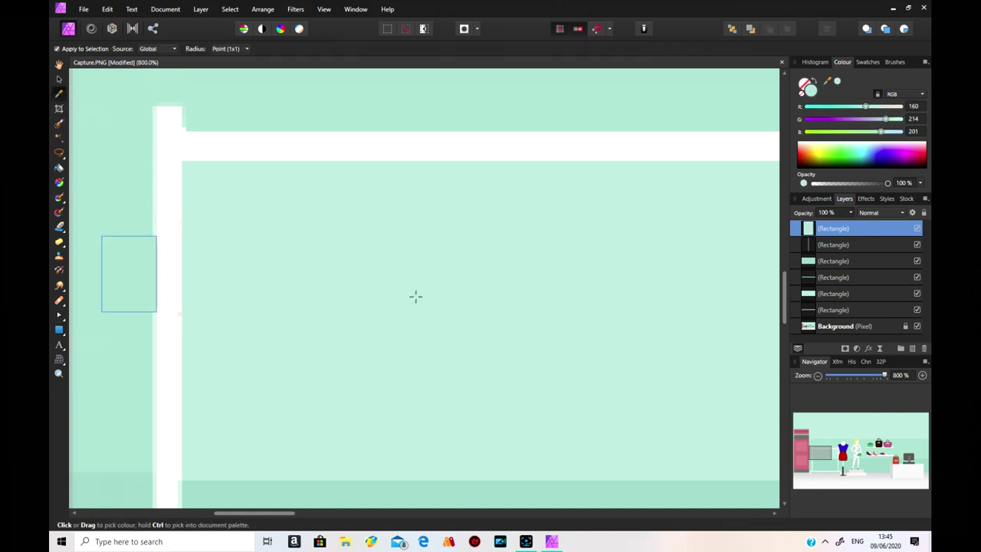
click(59, 78)
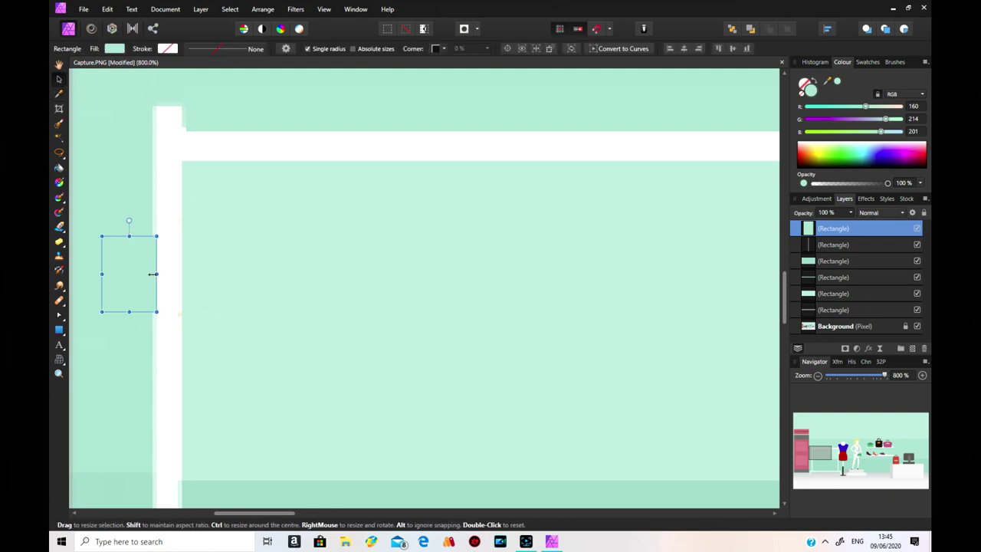
drag(154, 273, 154, 274)
click(59, 64)
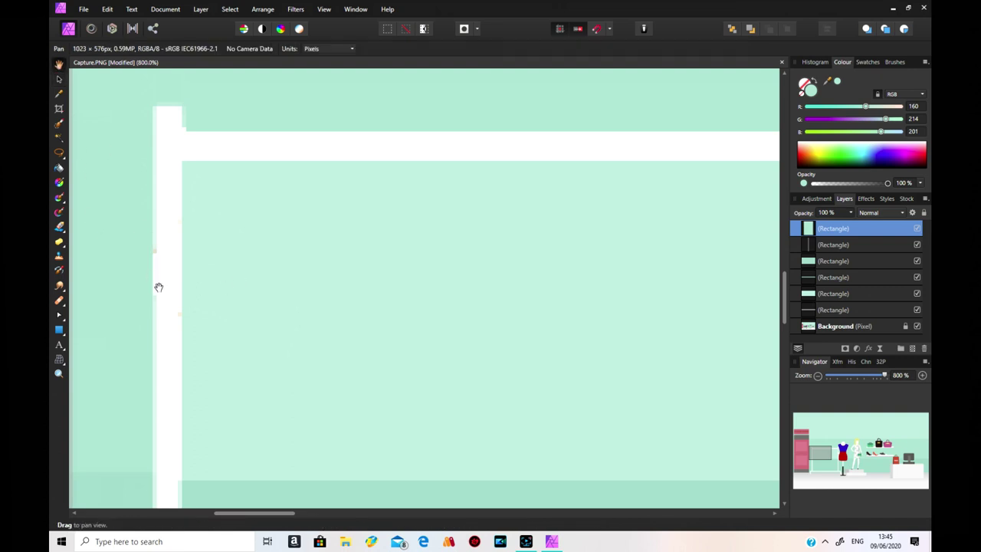
drag(131, 283, 137, 284)
scroll(447, 332, down, 4)
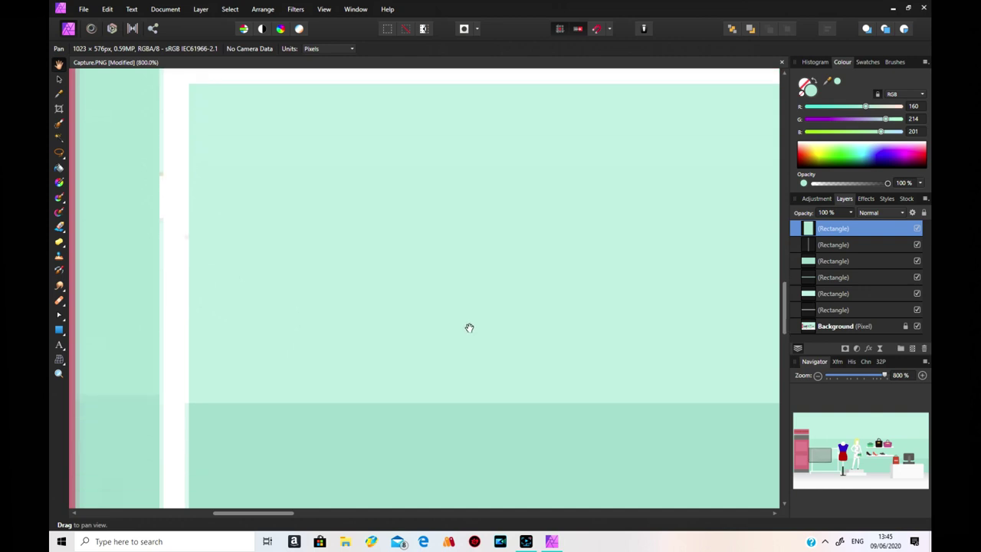
scroll(473, 299, up, 1)
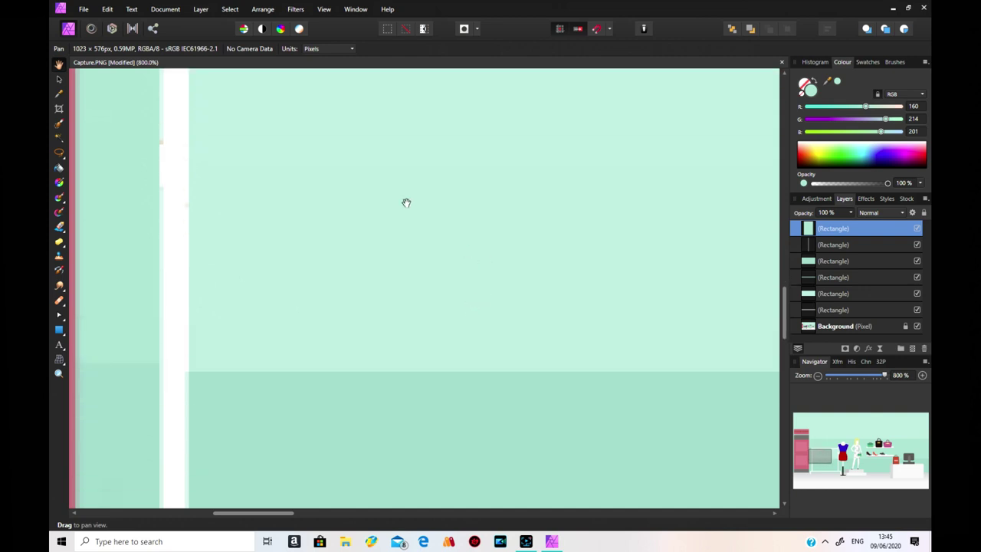
click(325, 10)
mouse_move(312, 17)
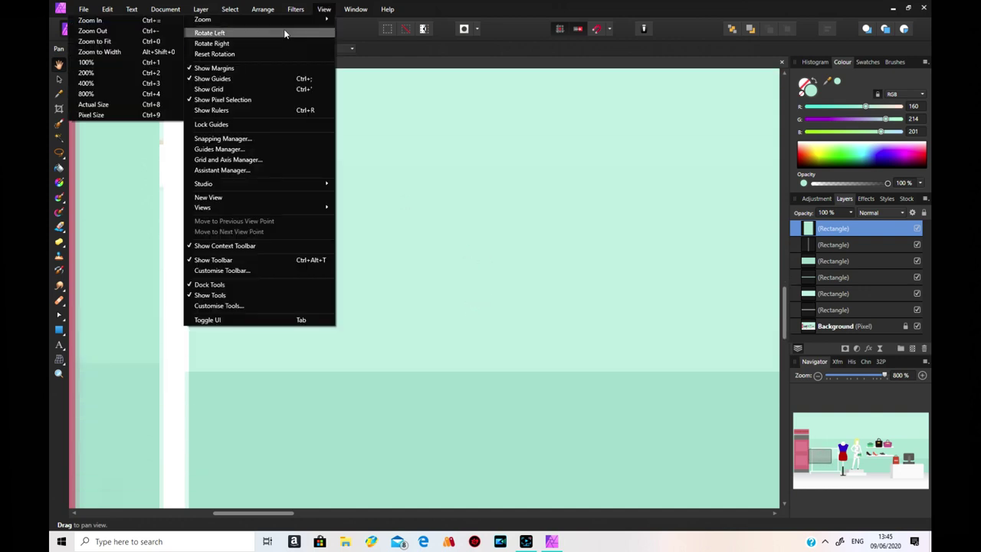
click(95, 41)
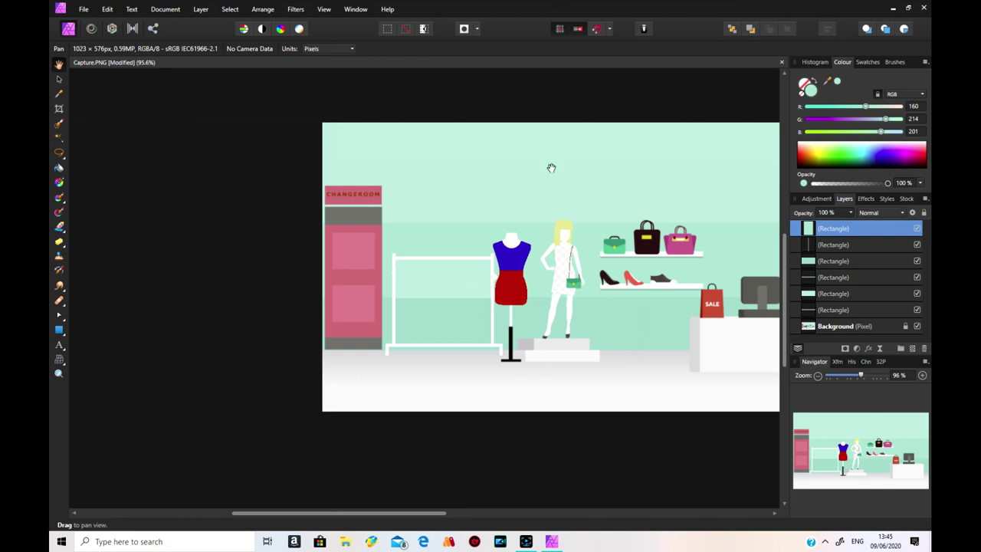
click(323, 9)
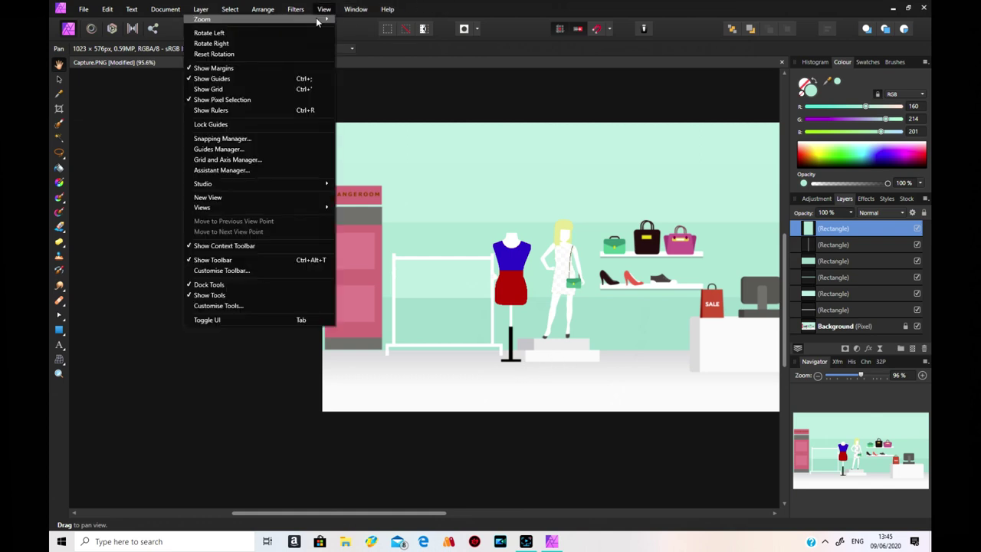
mouse_move(316, 20)
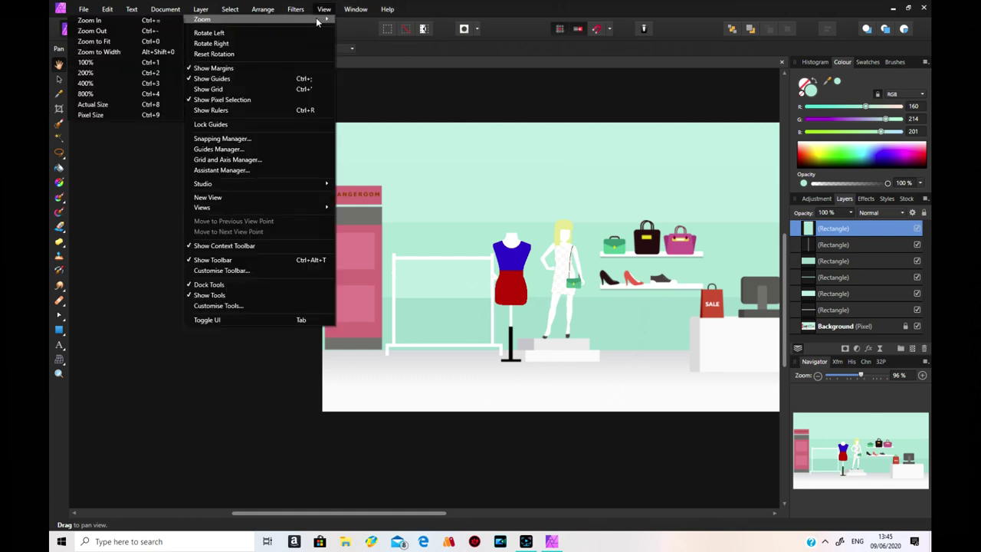
click(130, 94)
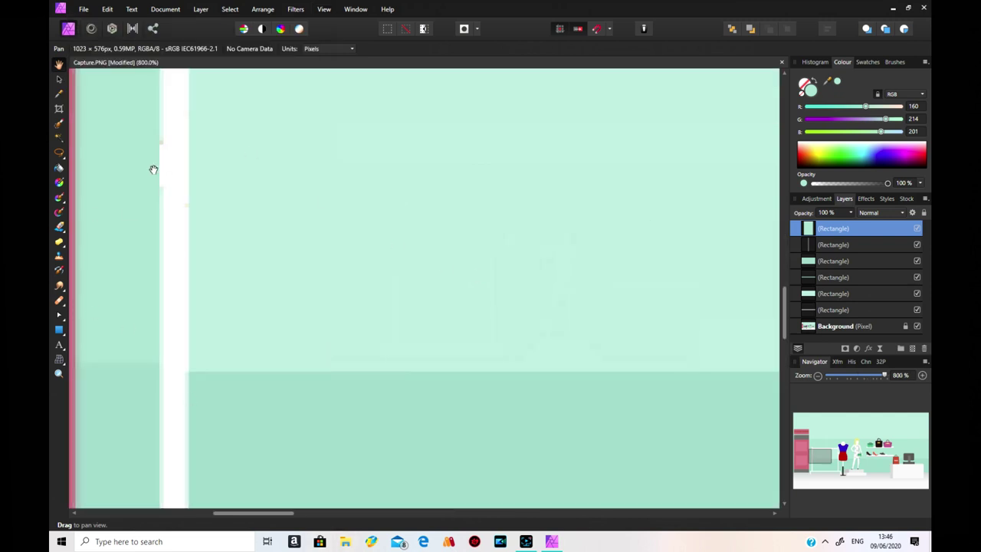
- Widen the large mint rectangle to 190 px so its right edge meets the white post
click(59, 79)
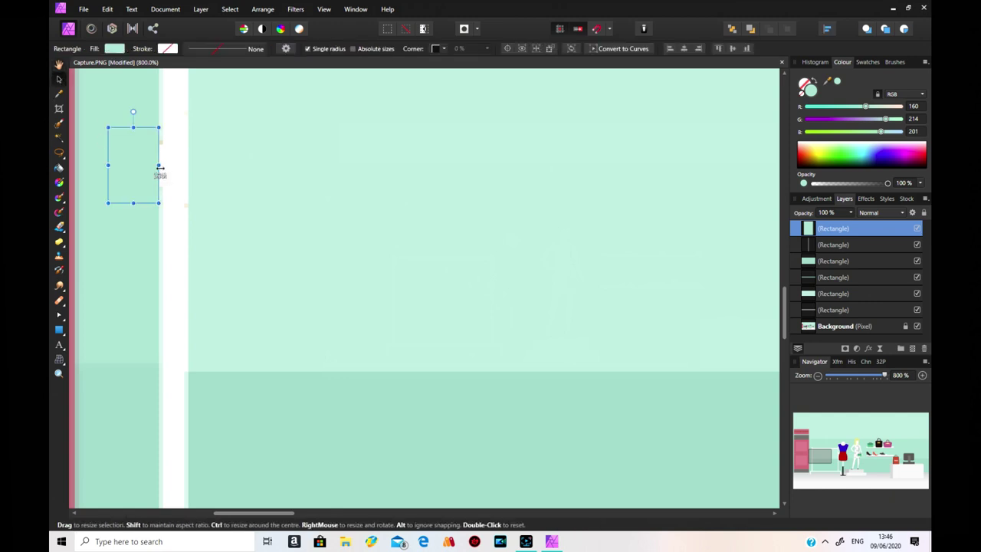
drag(160, 167, 163, 168)
click(407, 319)
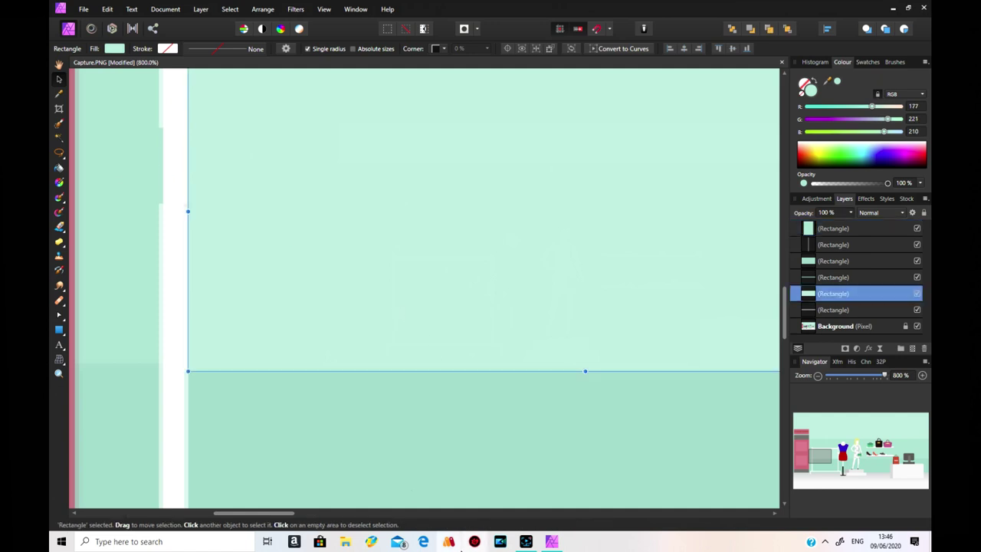
drag(282, 513, 345, 521)
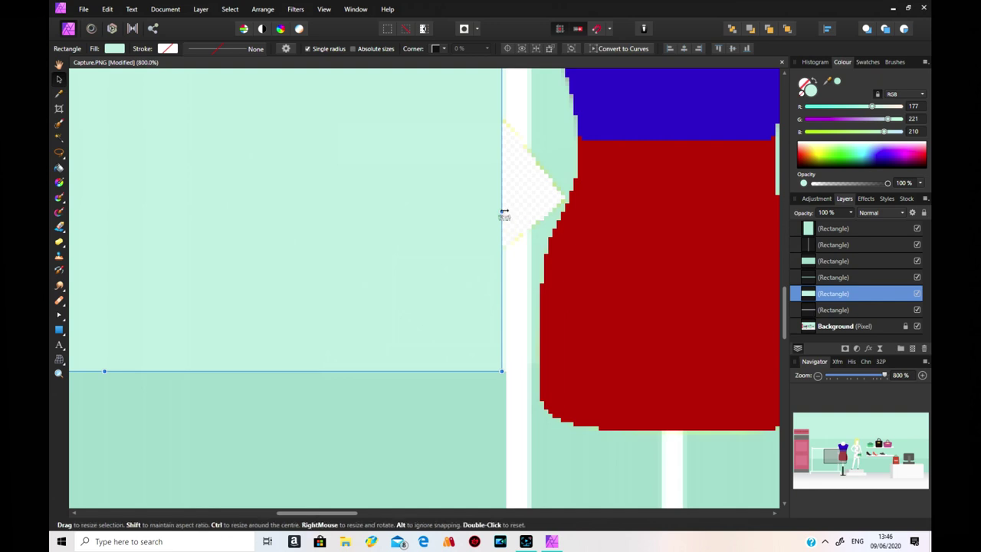
drag(503, 215, 506, 215)
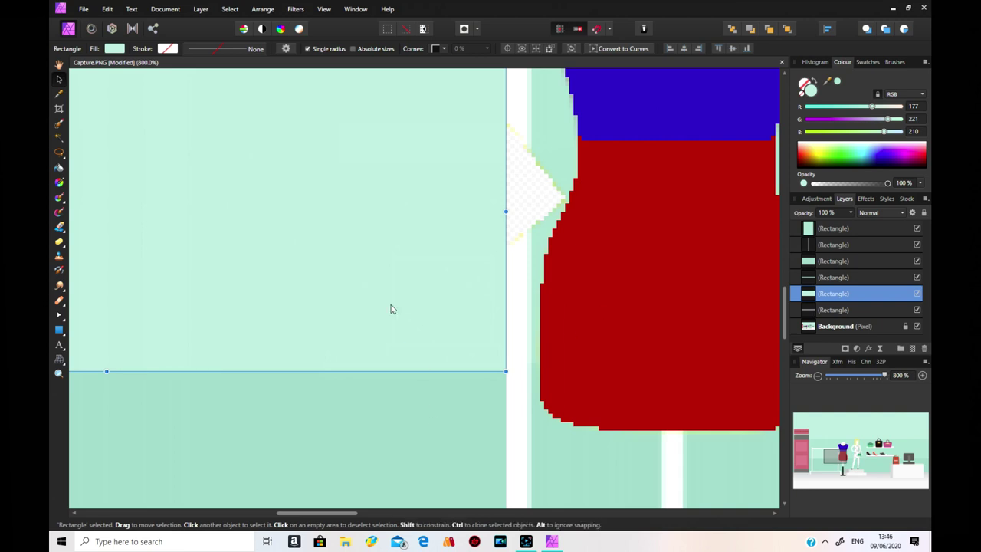
click(60, 330)
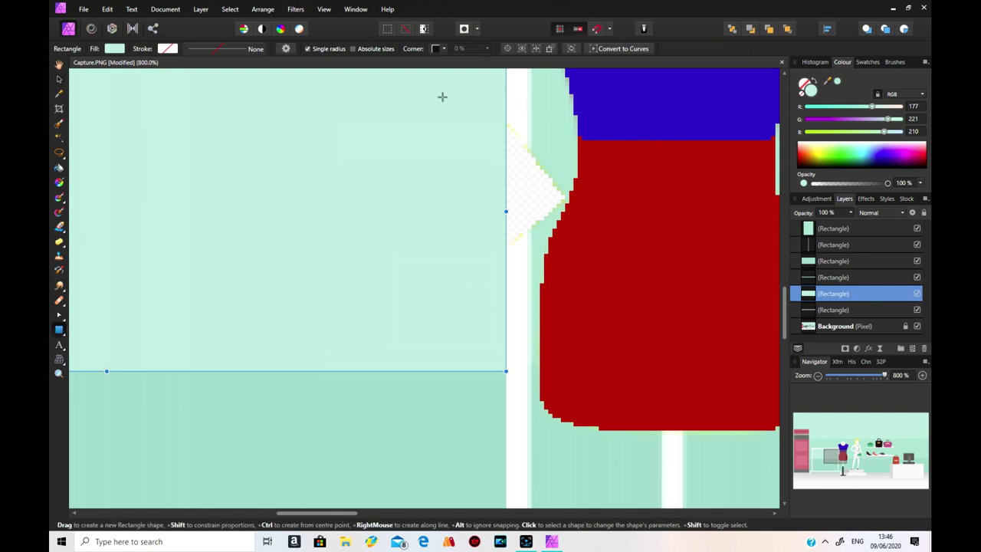
- Add a 6 px-wide rectangle beside the white post, filled with the post's white (244, 244, 244)
drag(442, 96, 464, 207)
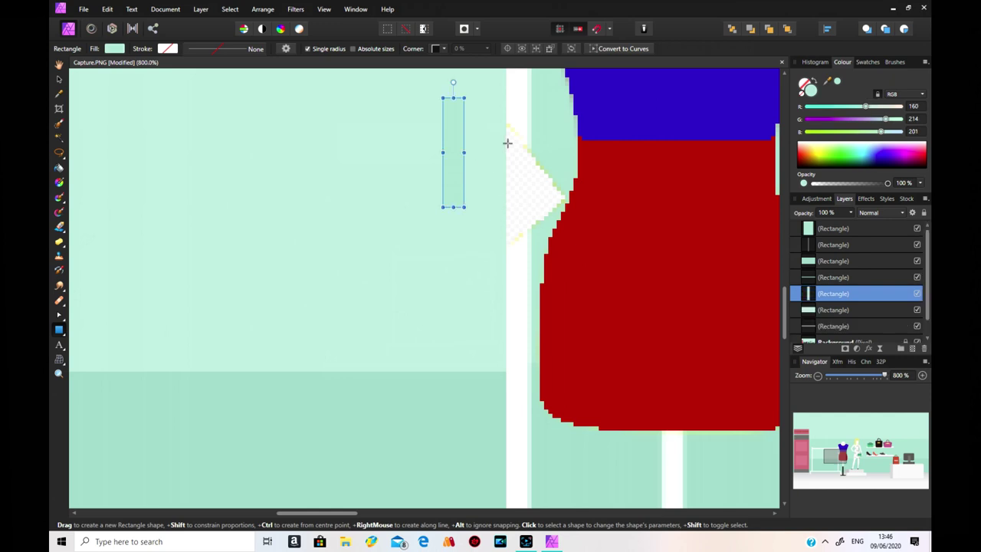
click(56, 82)
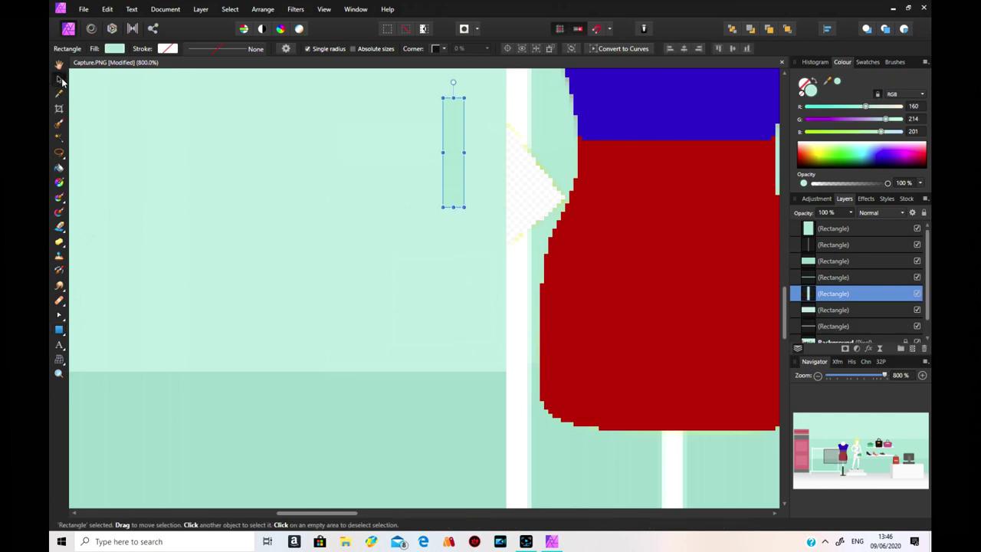
drag(452, 156, 528, 188)
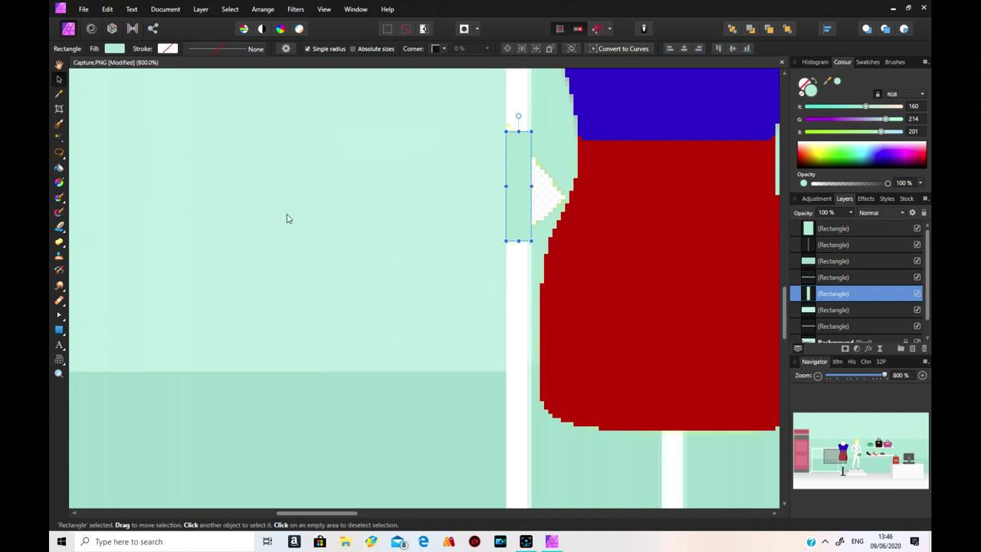
click(59, 93)
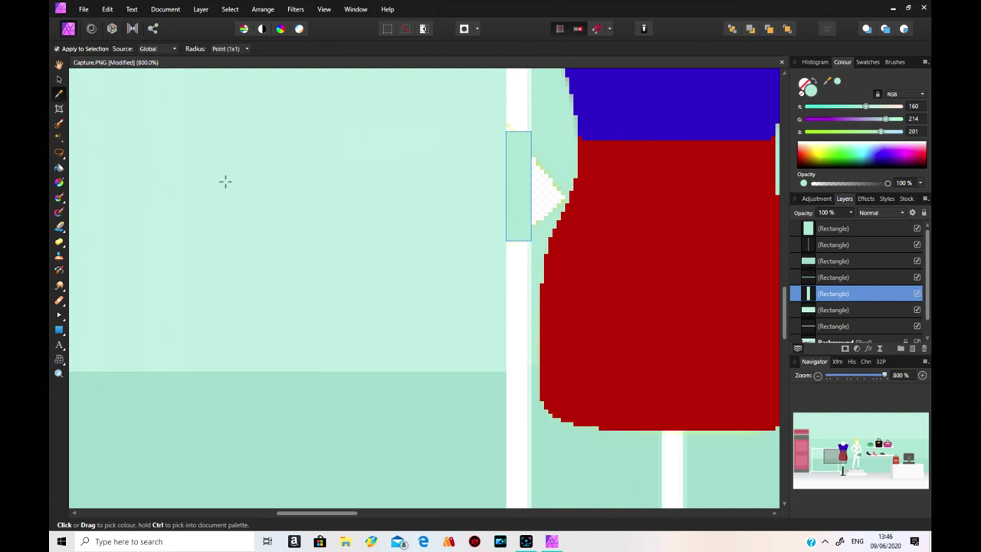
click(517, 273)
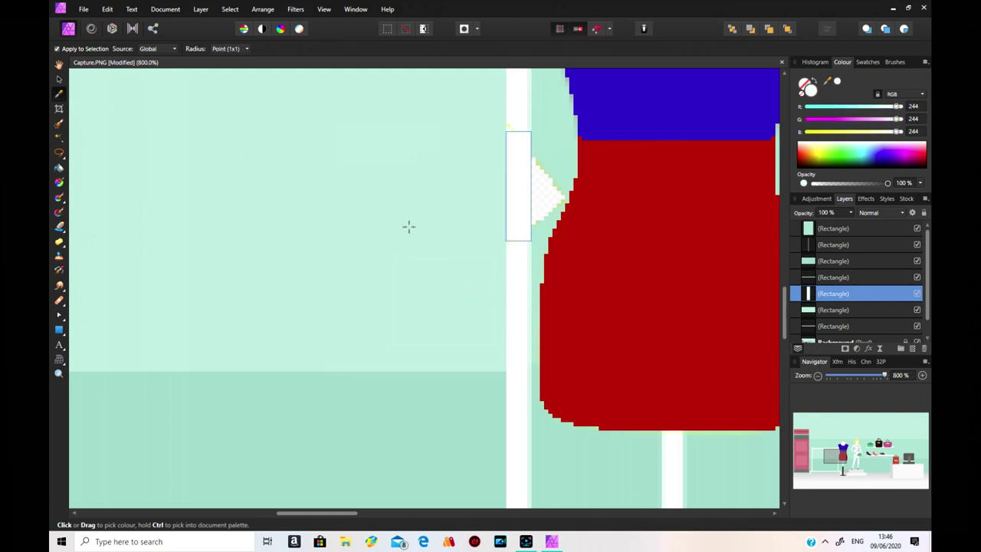
click(58, 80)
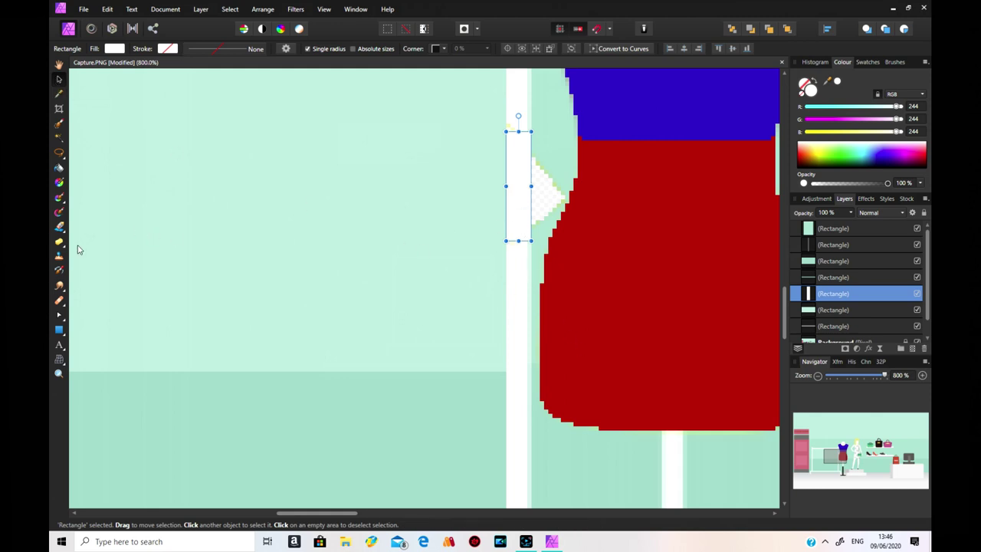
- Draw a small triangle, shift its apex, widen it, and rotate it to point right
click(63, 336)
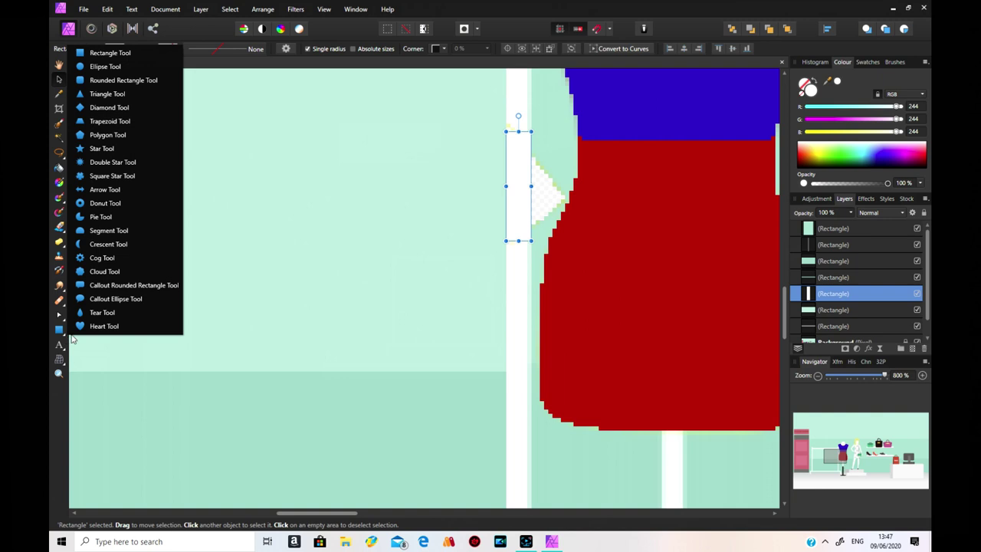
click(98, 94)
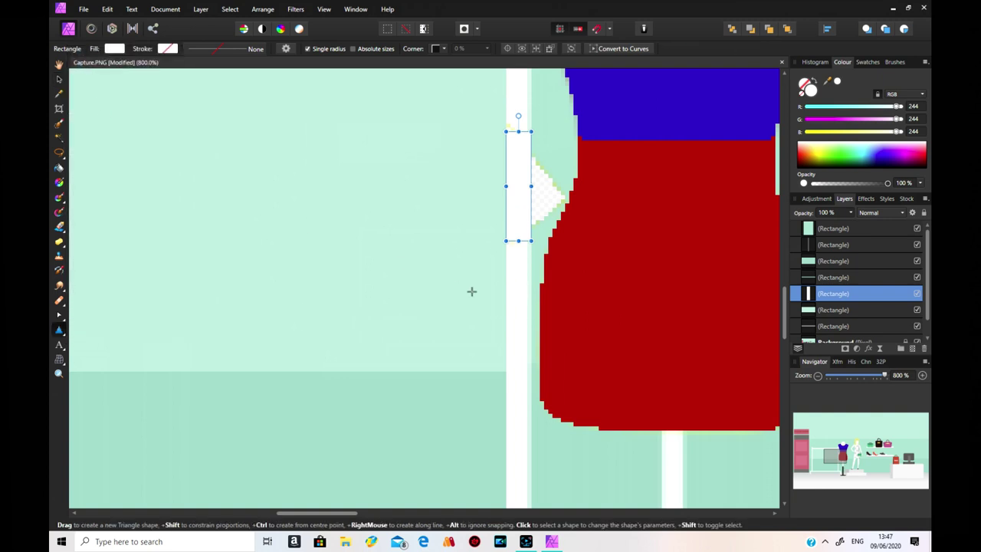
drag(395, 196, 434, 251)
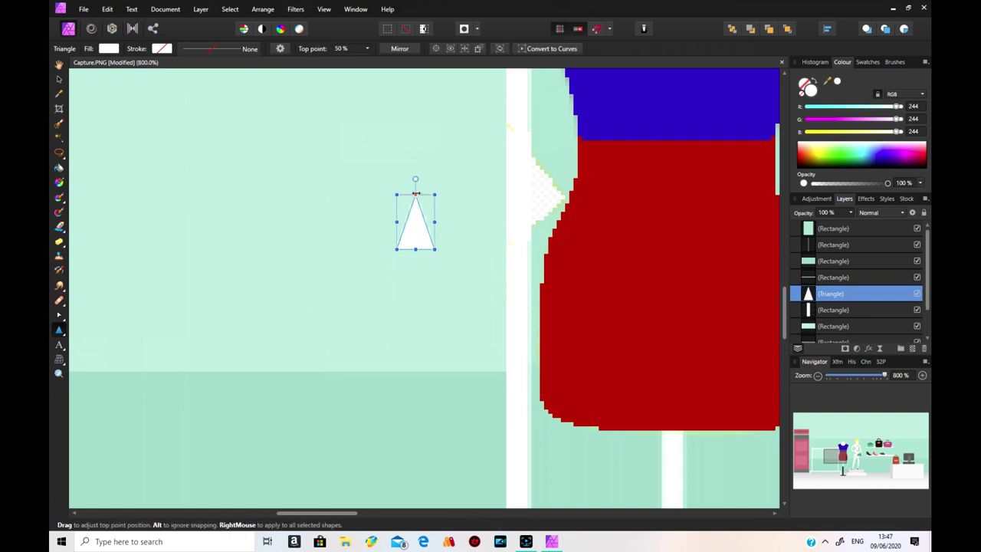
drag(415, 194, 425, 194)
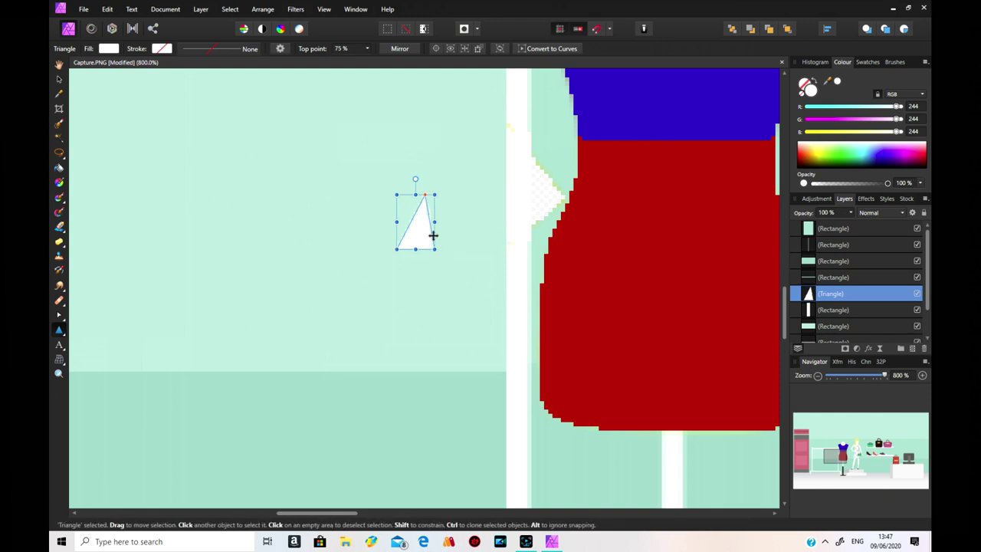
drag(437, 221, 464, 222)
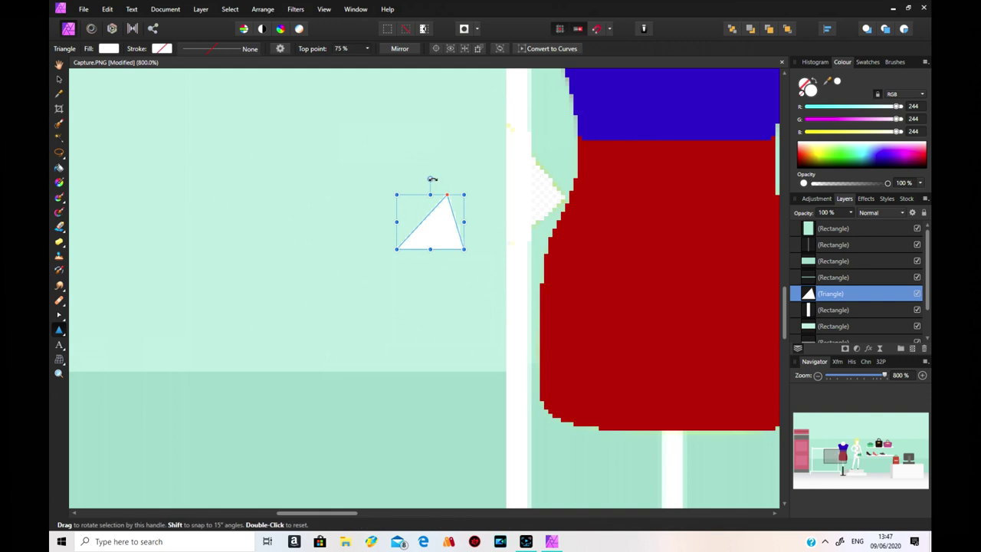
drag(432, 178, 457, 222)
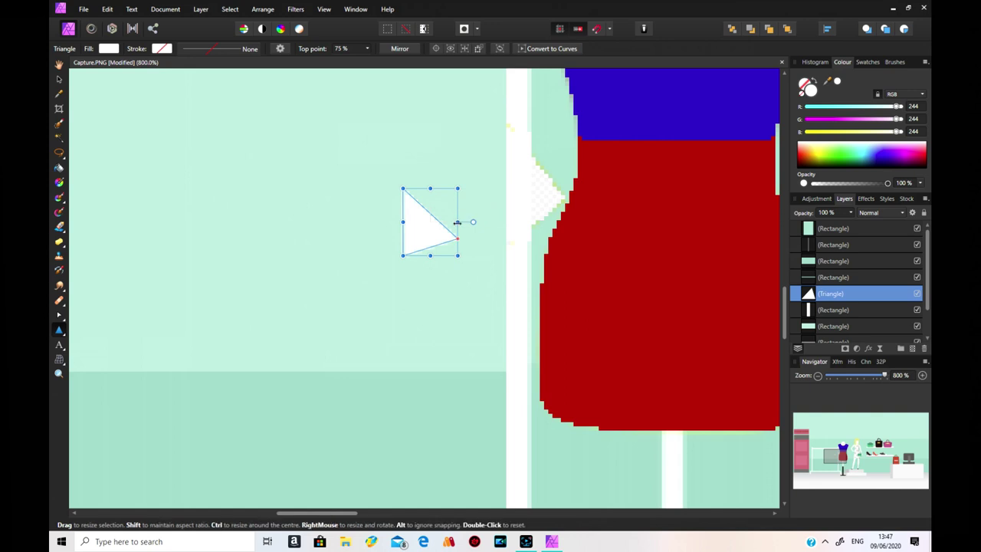
- Fit the triangle into the notch beside the red dress, setting its top point to 62%
click(59, 79)
drag(433, 226, 547, 196)
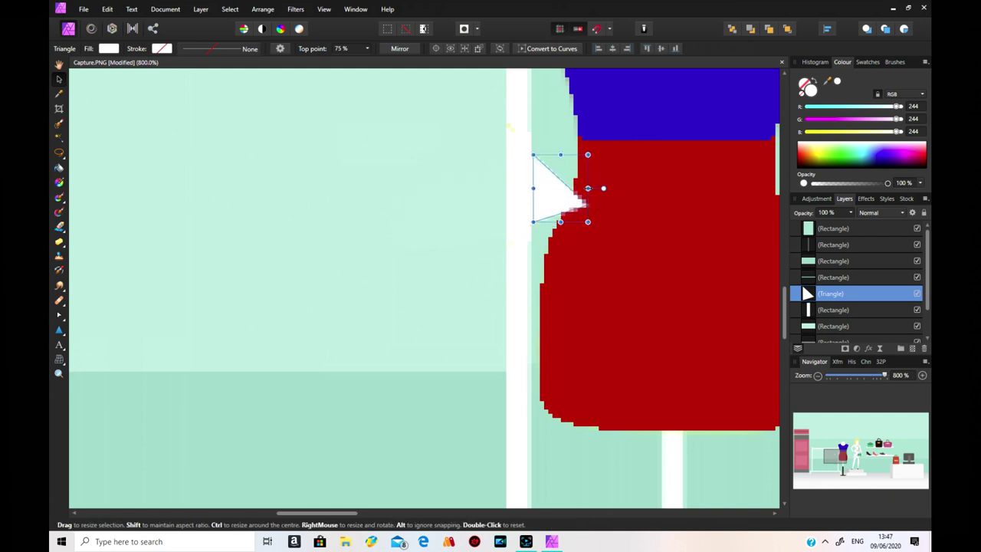
drag(584, 188, 573, 188)
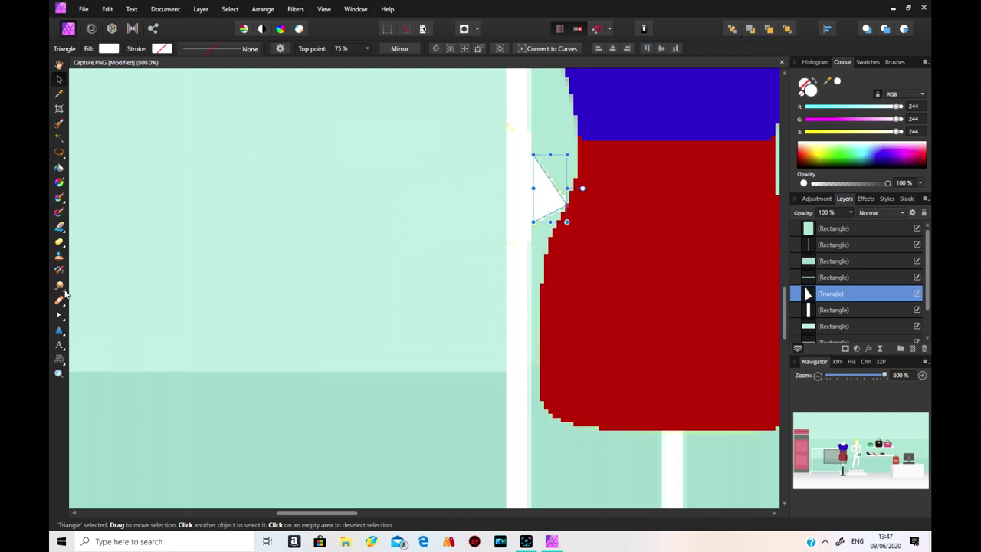
click(60, 330)
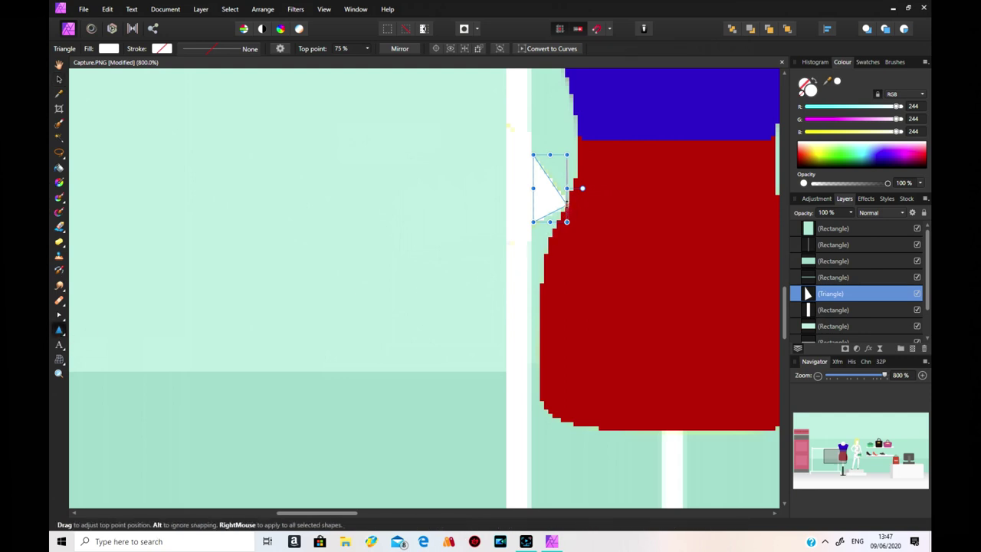
drag(568, 201, 568, 195)
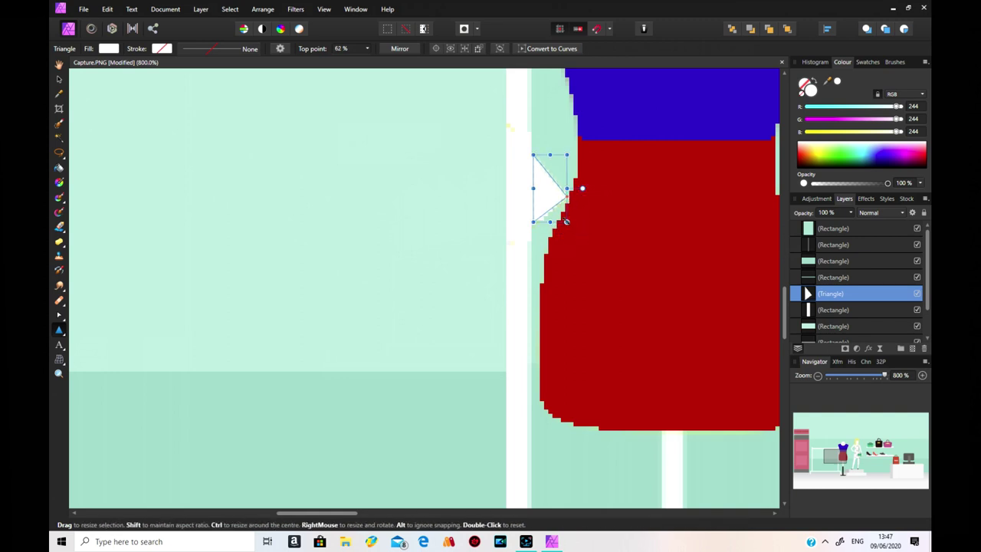
drag(566, 222, 570, 226)
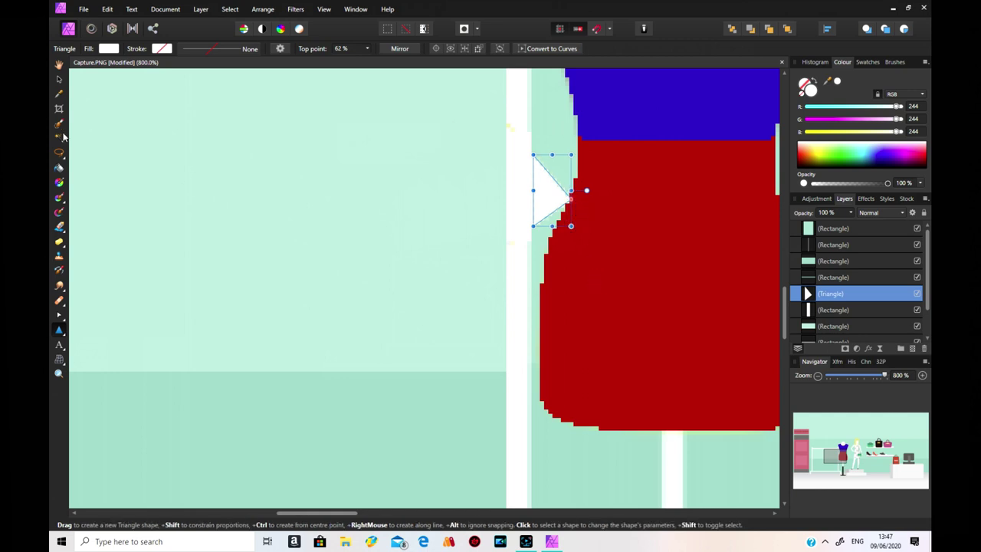
- Fill the notch triangle with the mint wall colour (160, 214, 201) and stretch it to the post
click(59, 94)
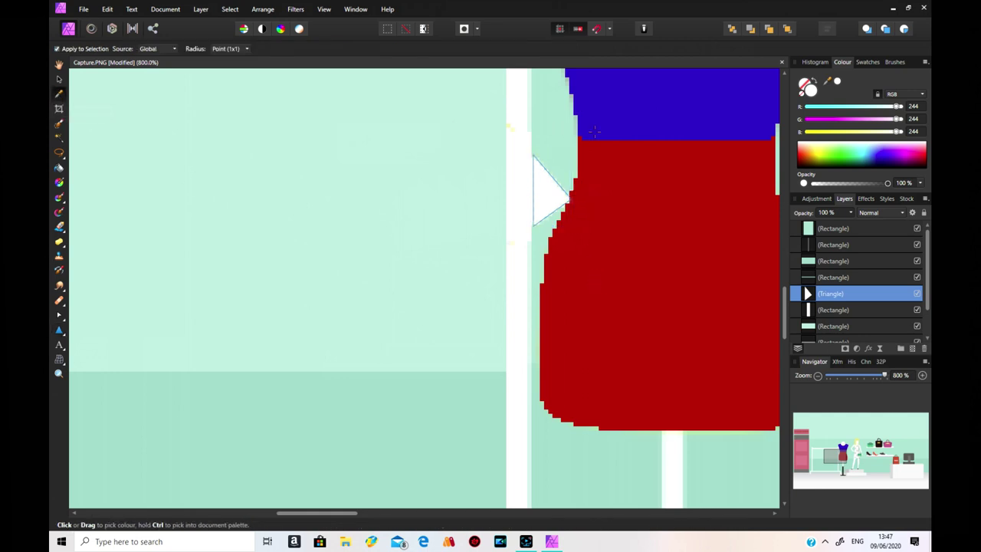
click(542, 141)
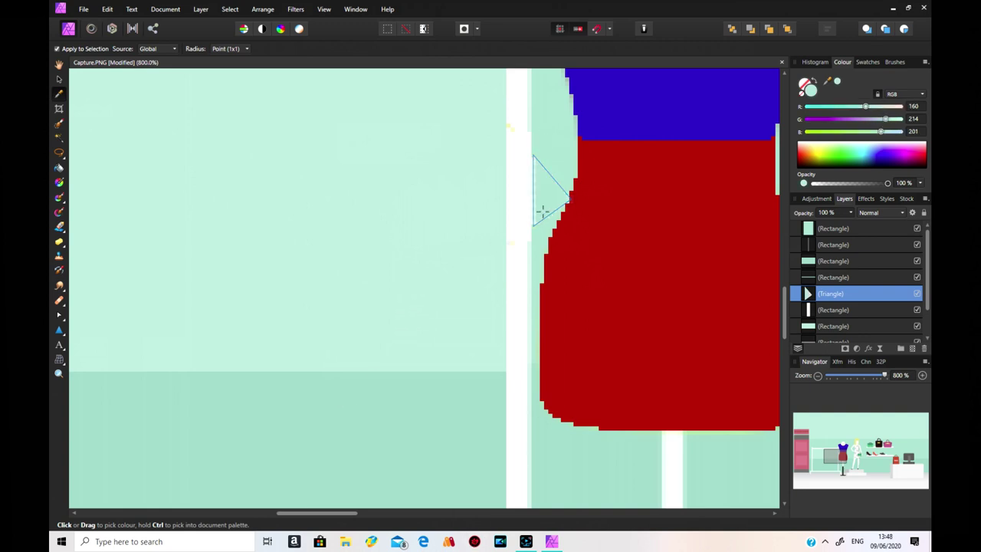
click(59, 78)
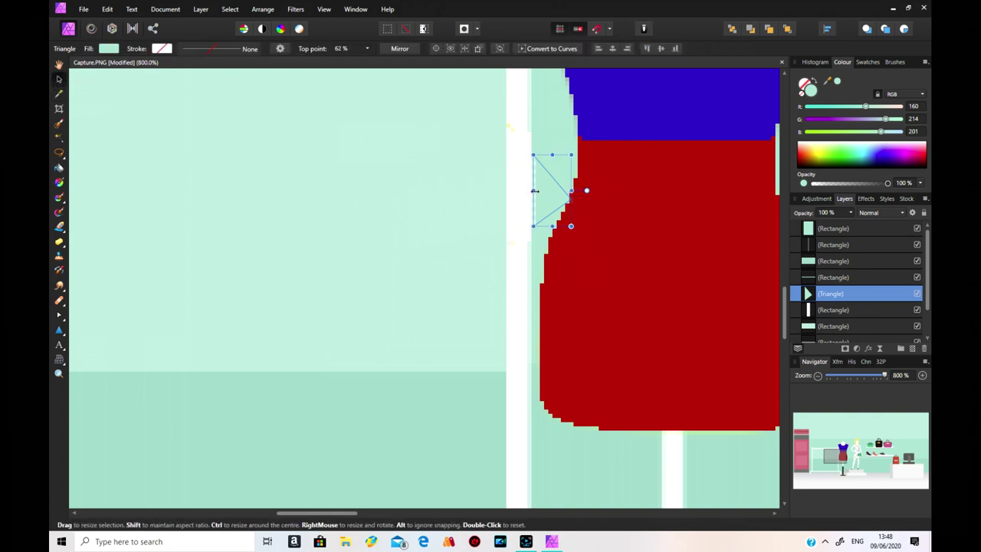
drag(531, 189, 528, 190)
click(409, 278)
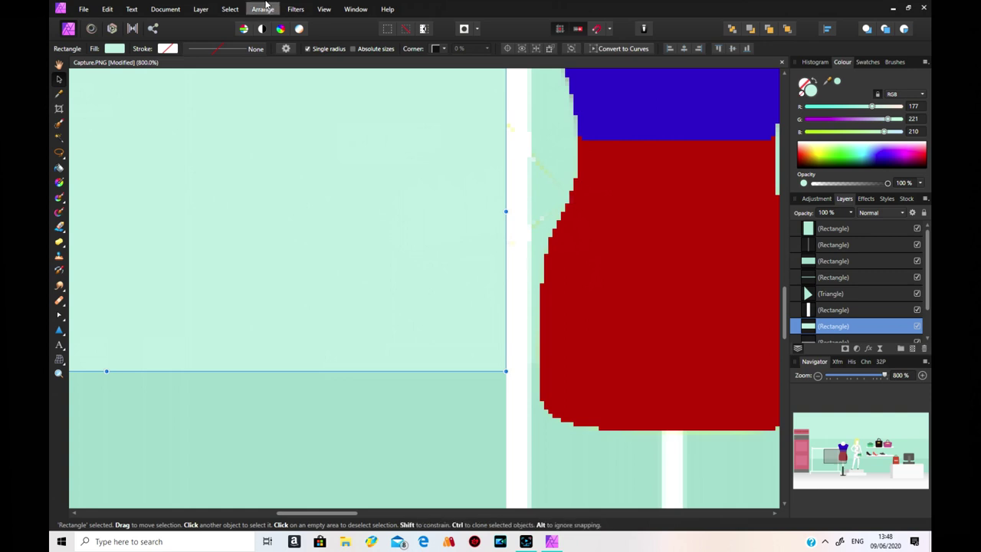
- Zoom to fit the whole store image and clear the shape selection
click(326, 13)
mouse_move(324, 21)
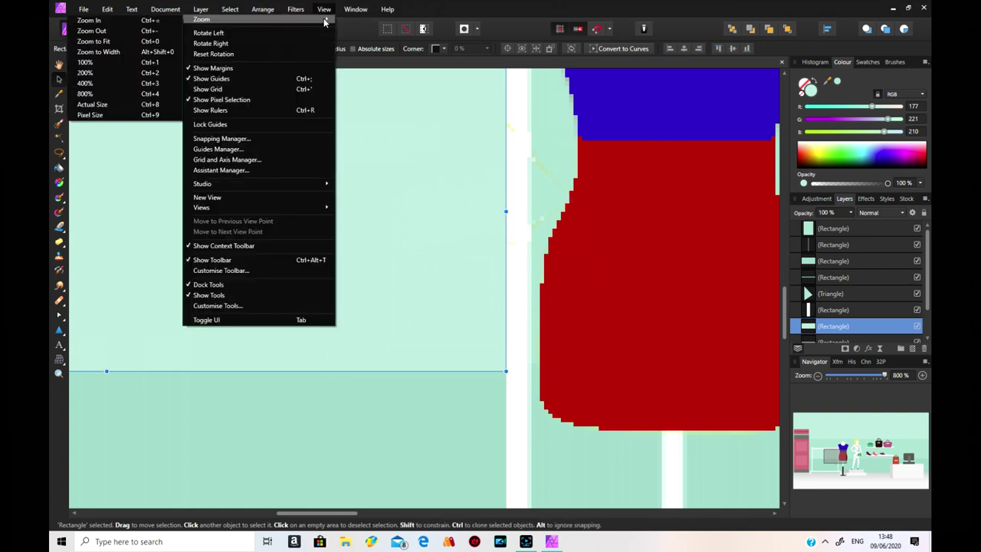
click(130, 105)
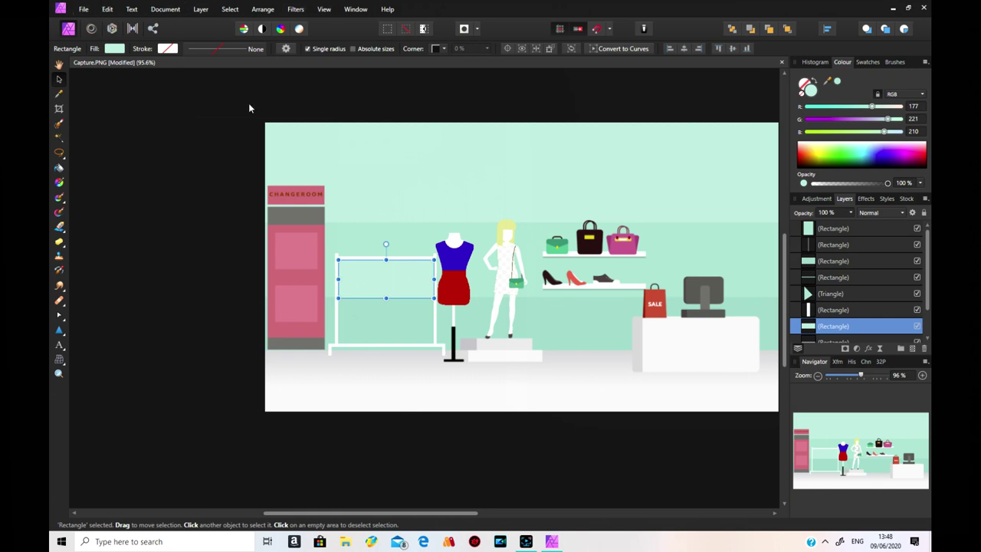
click(288, 125)
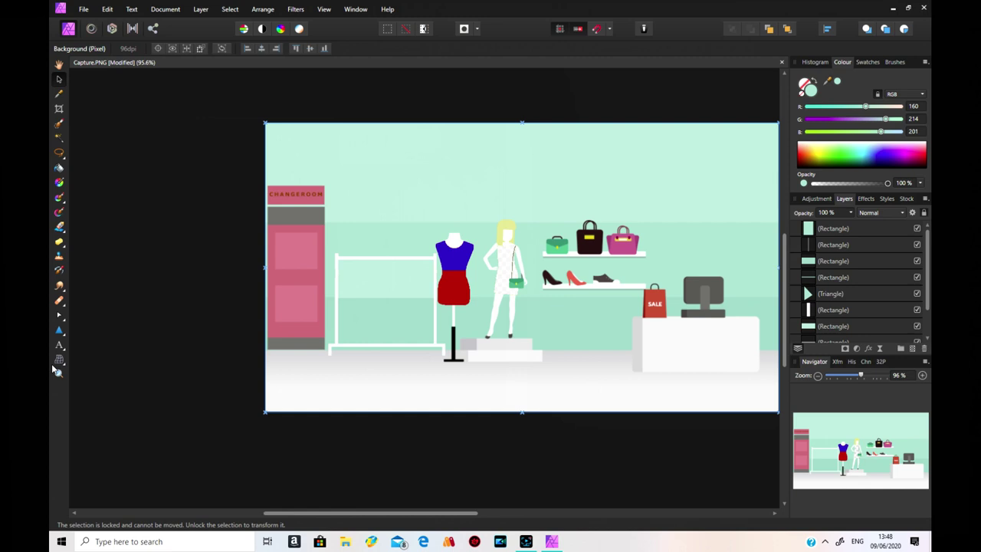
- Flood-fill the white mannequin's dress yellow, then fine-tune the yellow's green and blue values
click(59, 167)
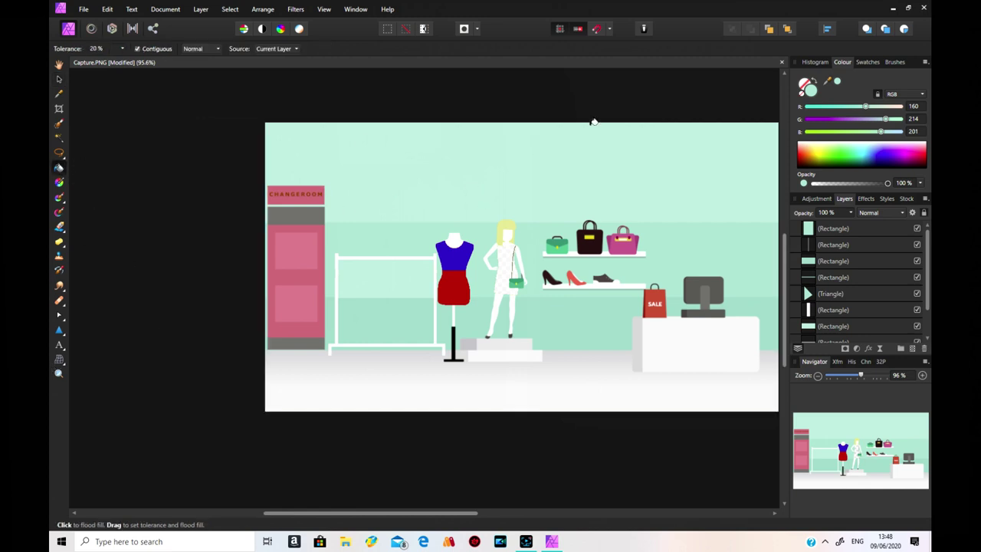
click(823, 153)
click(509, 261)
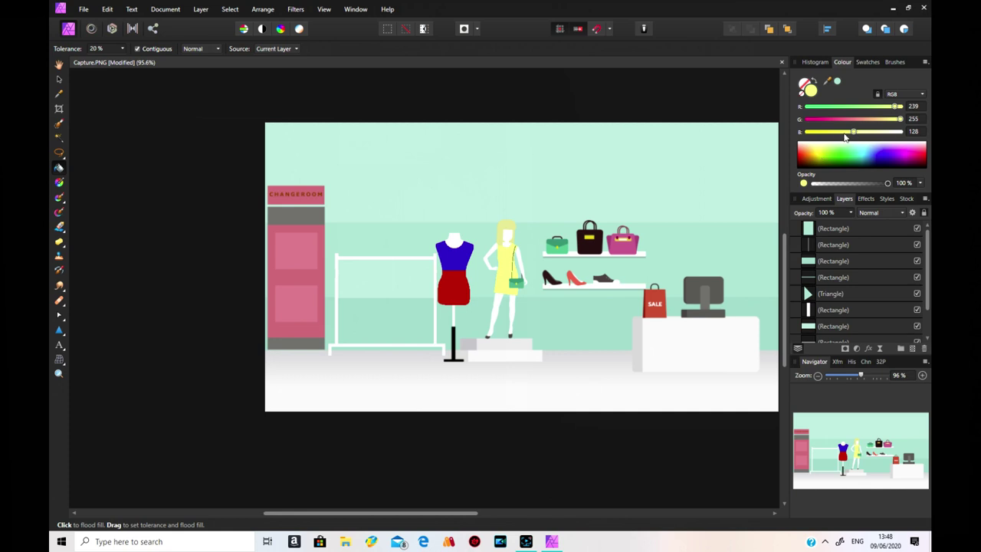
click(820, 159)
drag(819, 159, 821, 159)
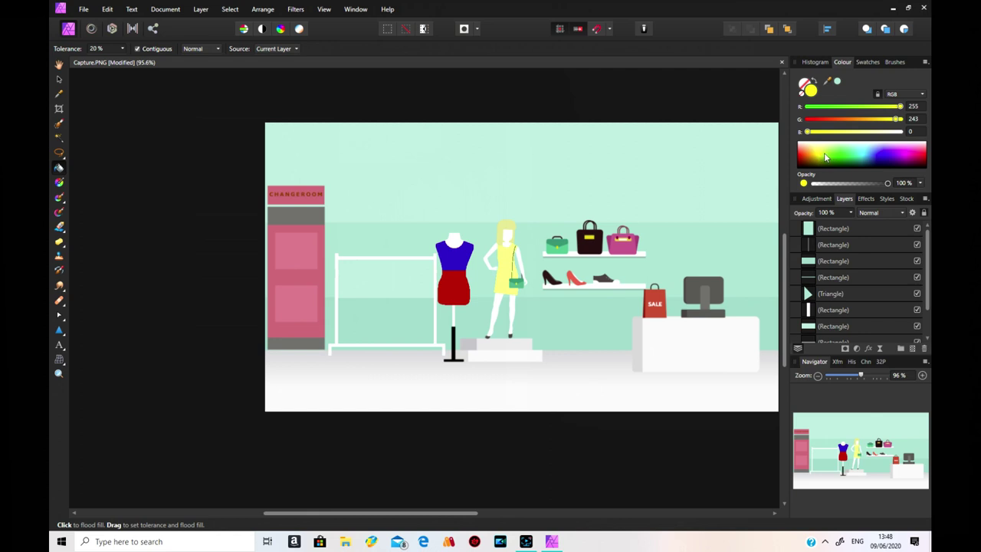
drag(889, 119, 885, 118)
click(819, 152)
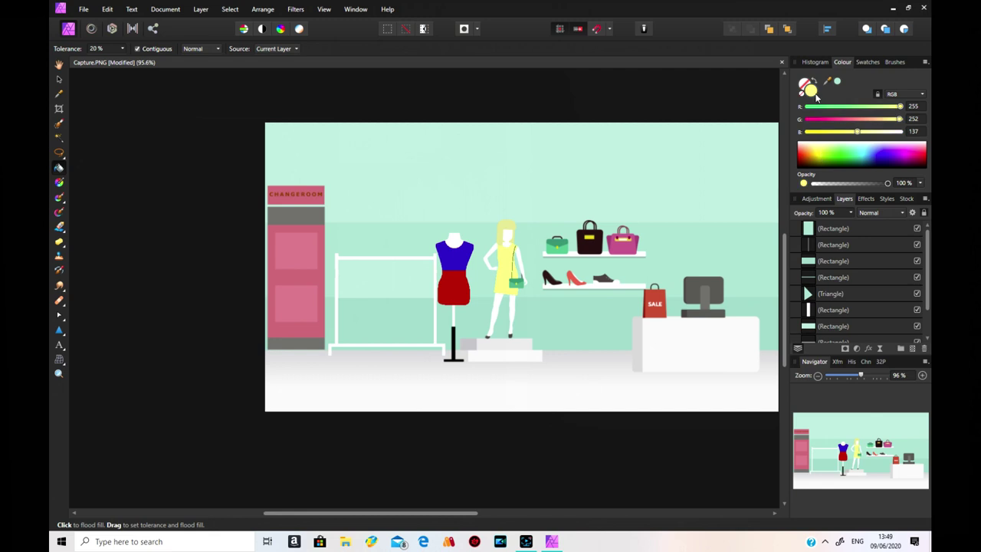
drag(858, 135, 816, 134)
drag(900, 119, 880, 119)
- Shift the fill colour to orange (232, 99, 0) with no noise and refill the dress and hair
click(816, 161)
click(804, 183)
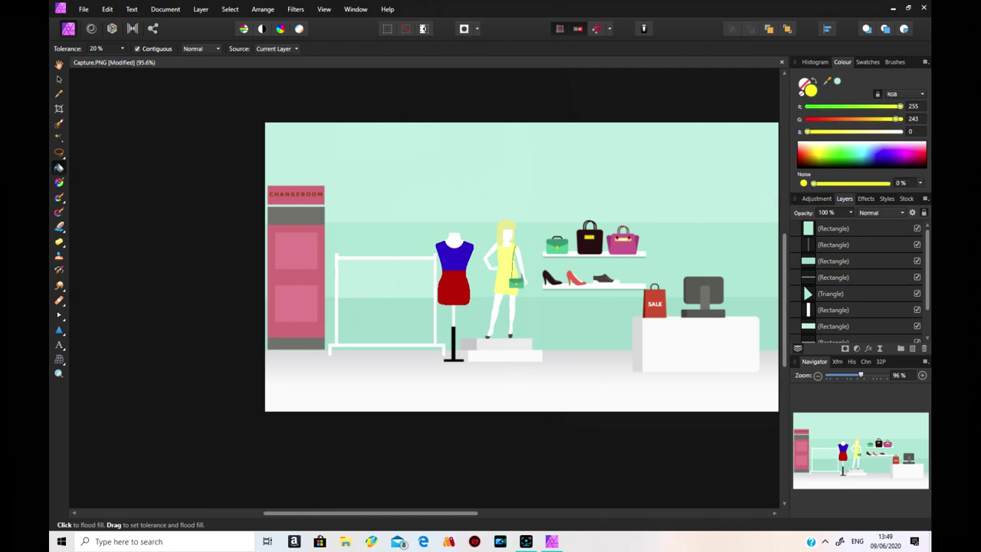
click(878, 184)
drag(880, 189, 921, 190)
click(892, 107)
click(844, 119)
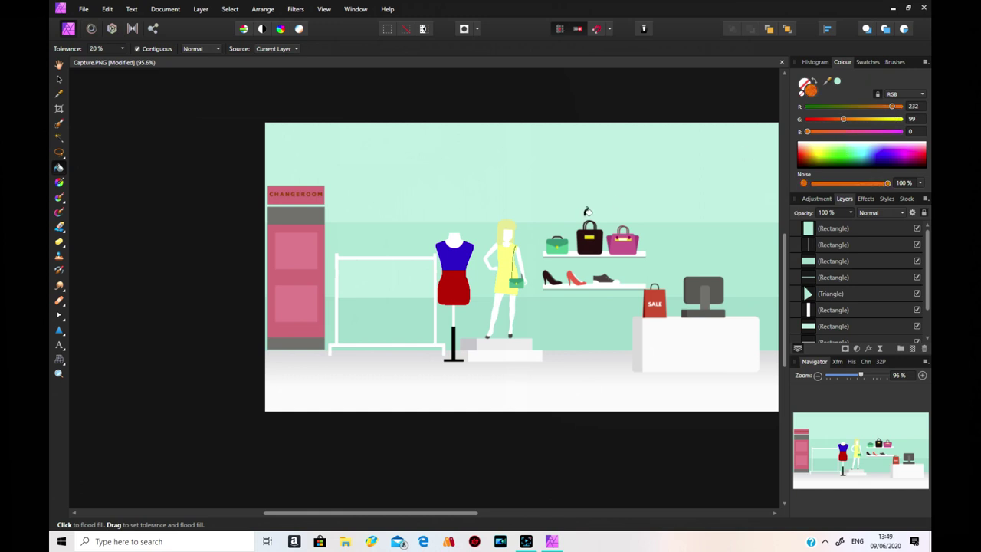
click(507, 259)
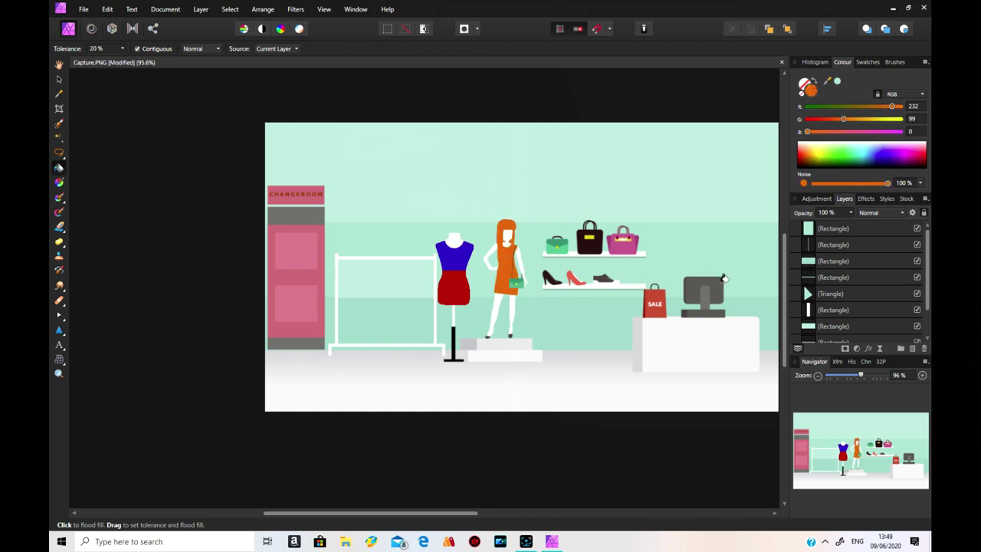
- Undo the two flood fills, restoring blonde hair, and fill the mannequin's dress magenta (R 255, G 20, B 249)
click(107, 10)
click(103, 21)
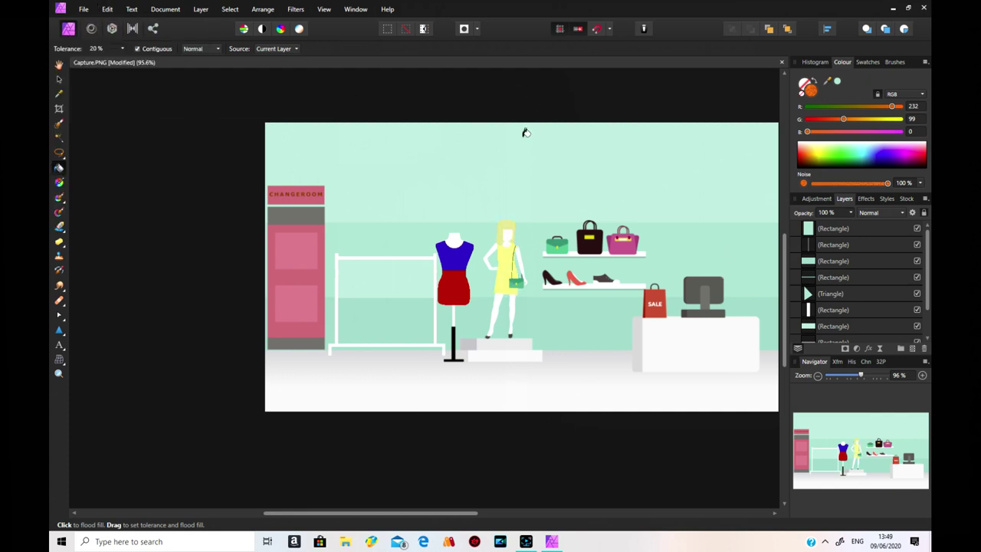
click(107, 9)
click(105, 21)
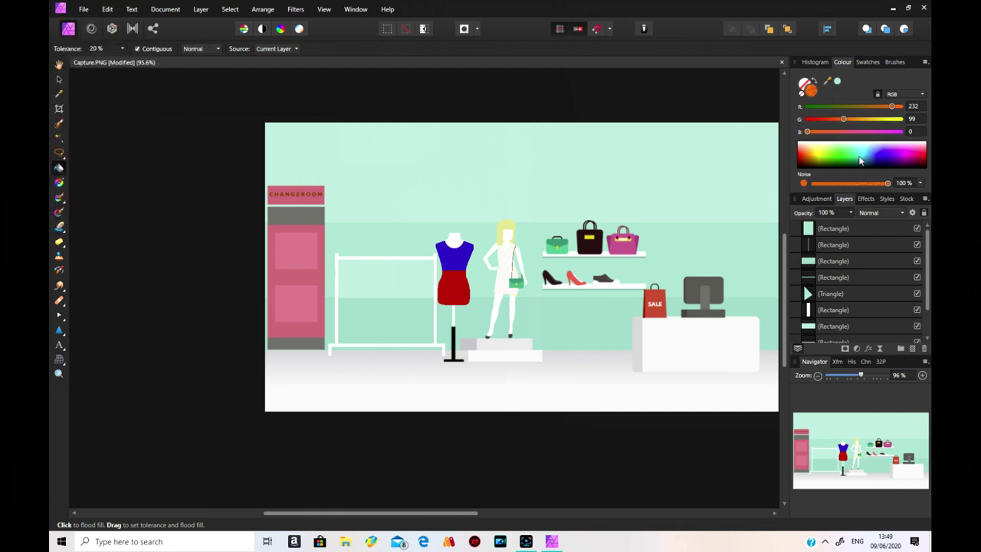
click(907, 159)
click(506, 260)
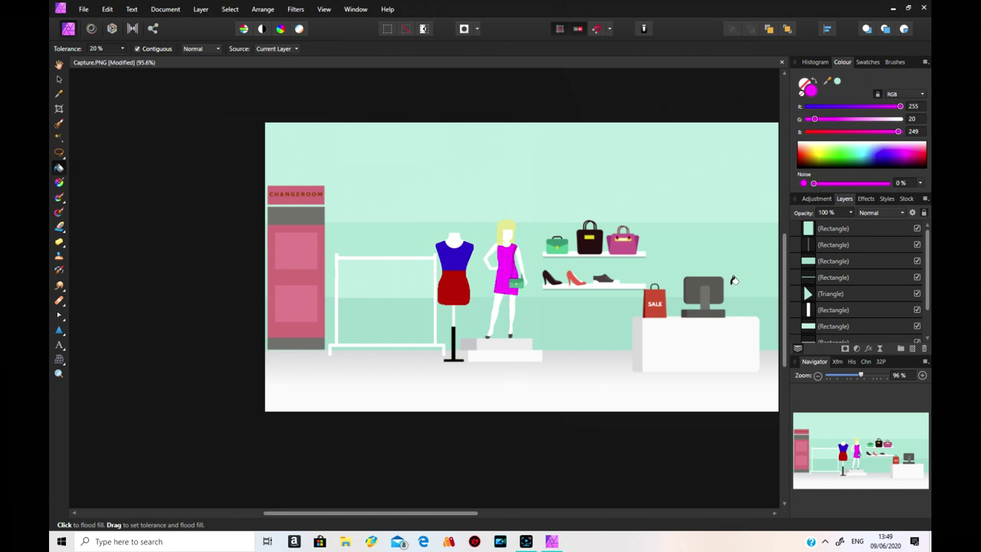